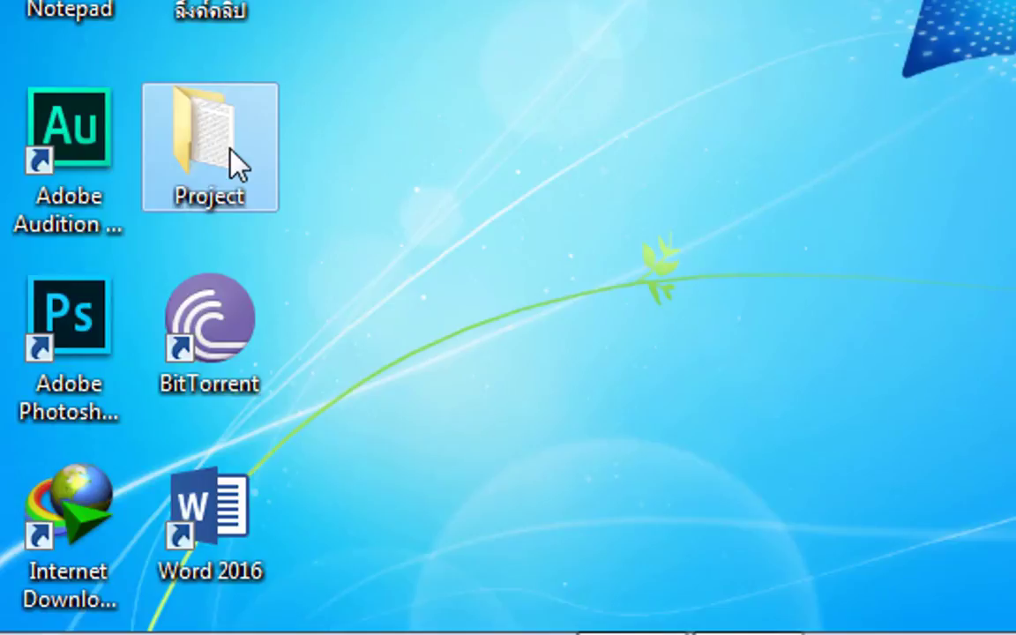
- Check the storage location of the desktop's Project folder in its properties
right_click(232, 150)
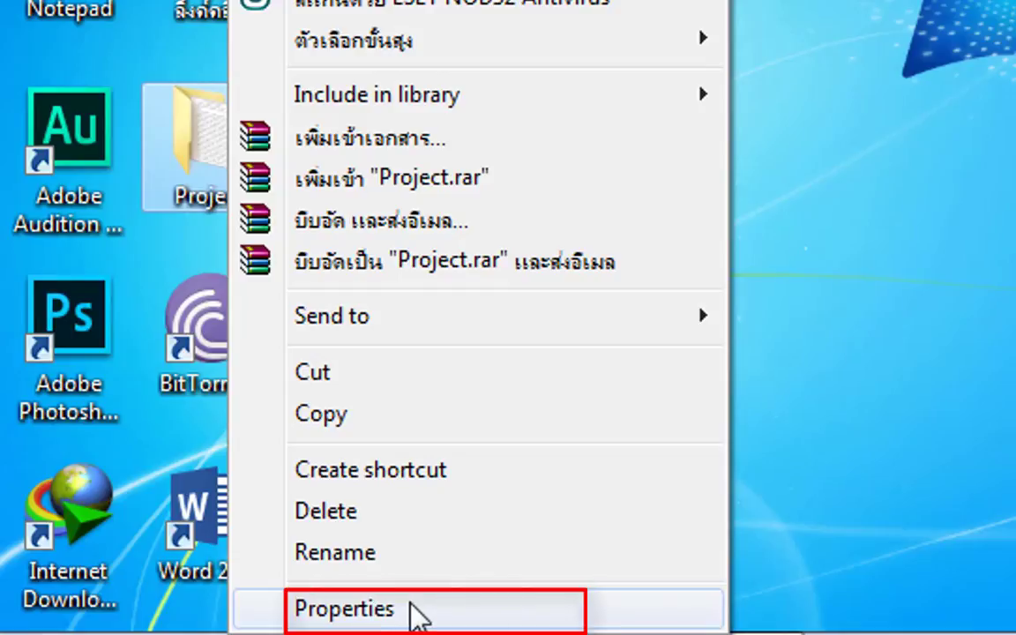
click(419, 613)
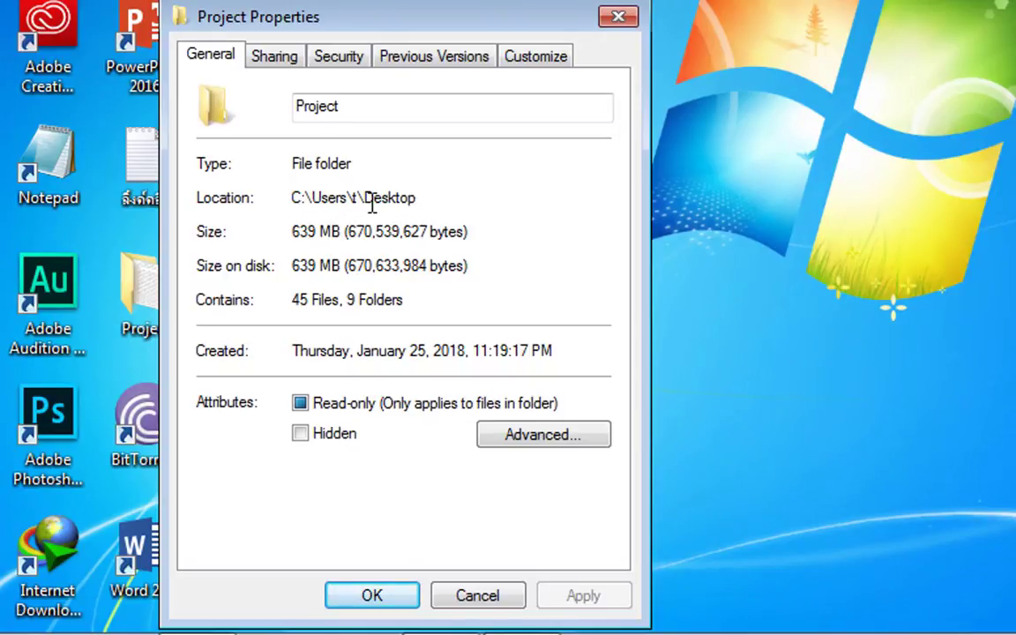
click(370, 595)
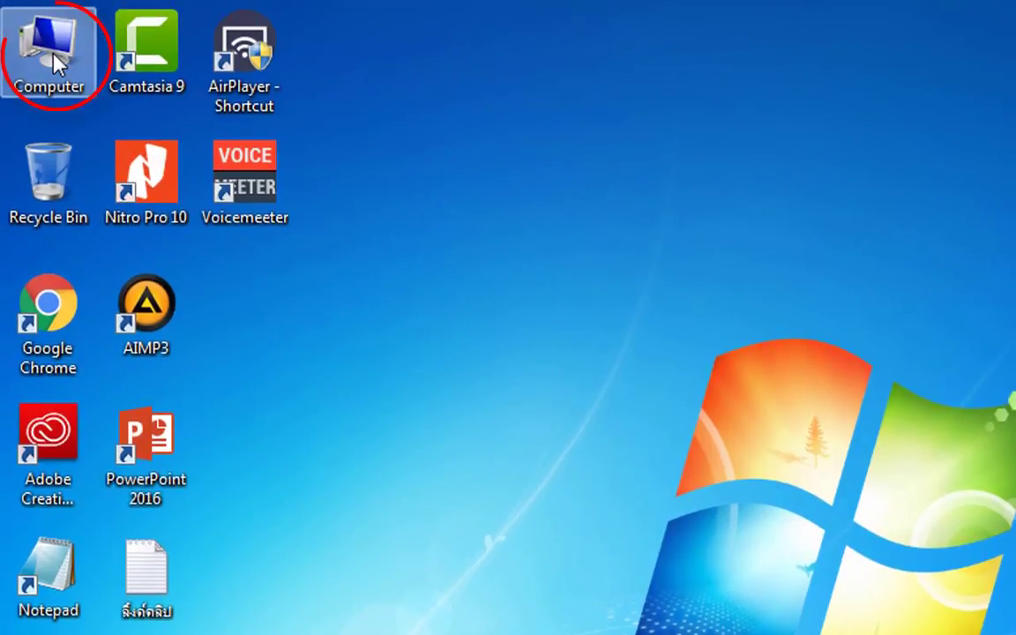
- Browse from Computer to the user folder C:\Users\t, expanding drive C: and Users in the folder tree
double_click(53, 54)
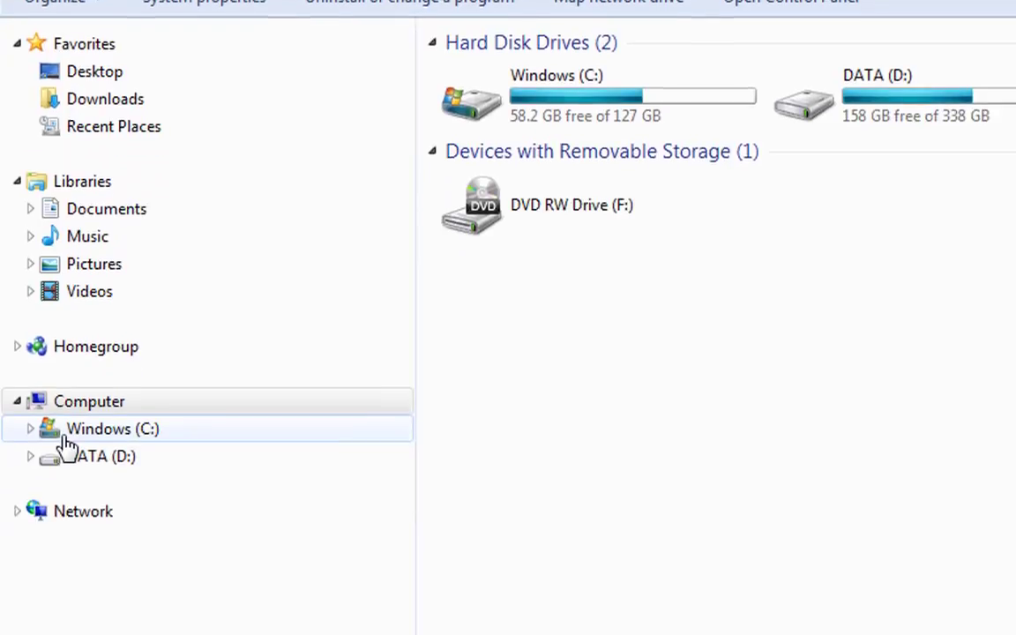
click(66, 437)
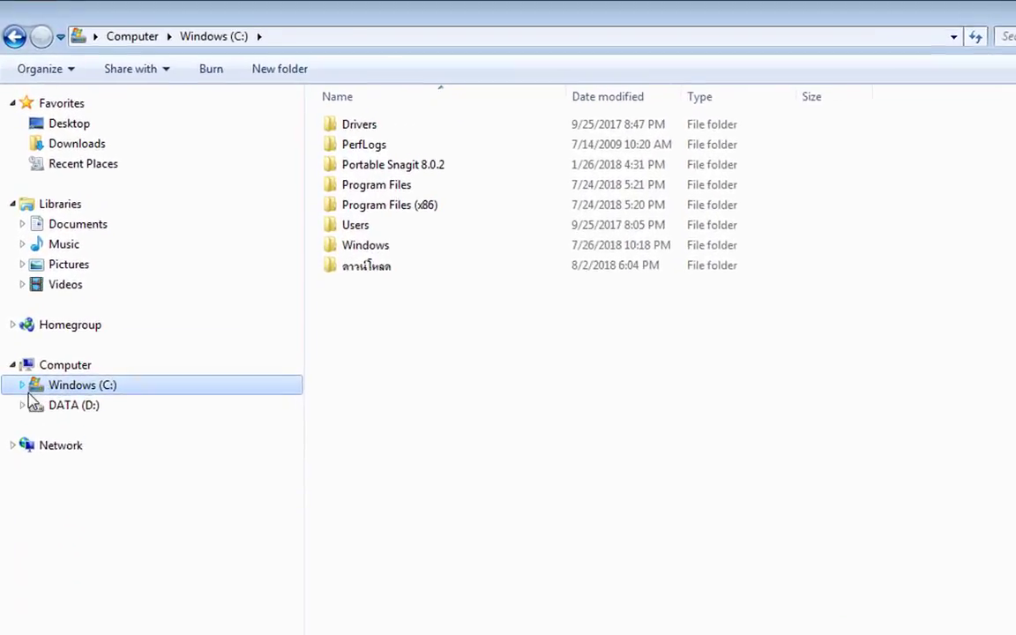
click(30, 522)
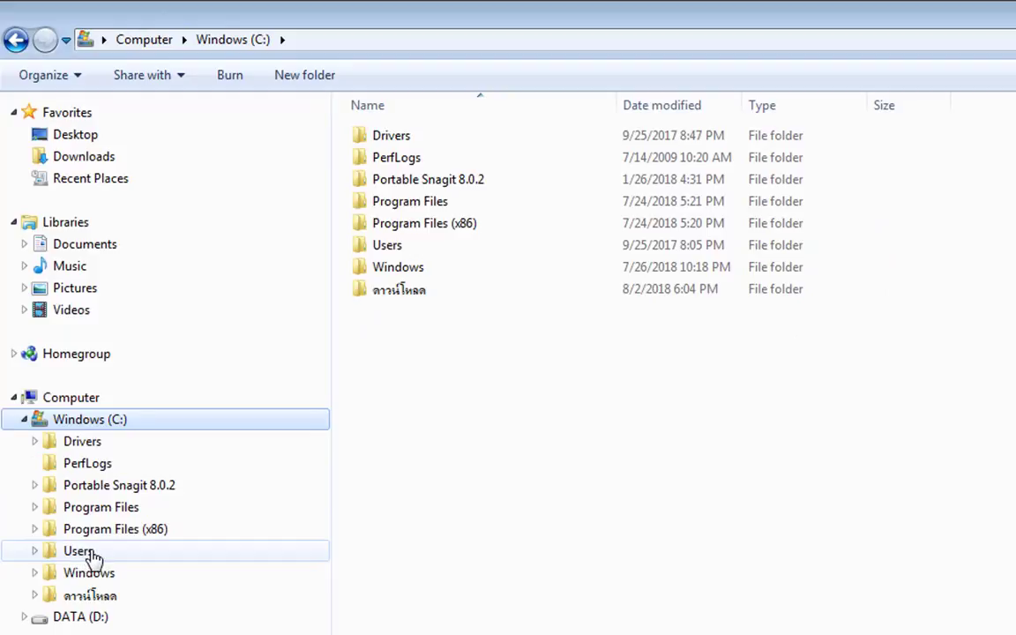
click(94, 554)
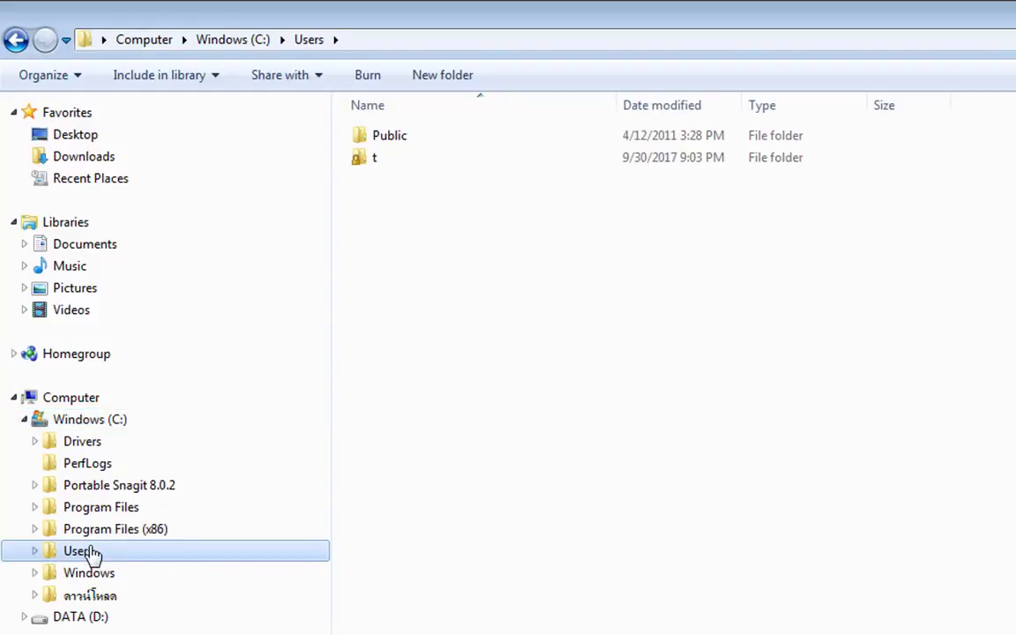
click(35, 552)
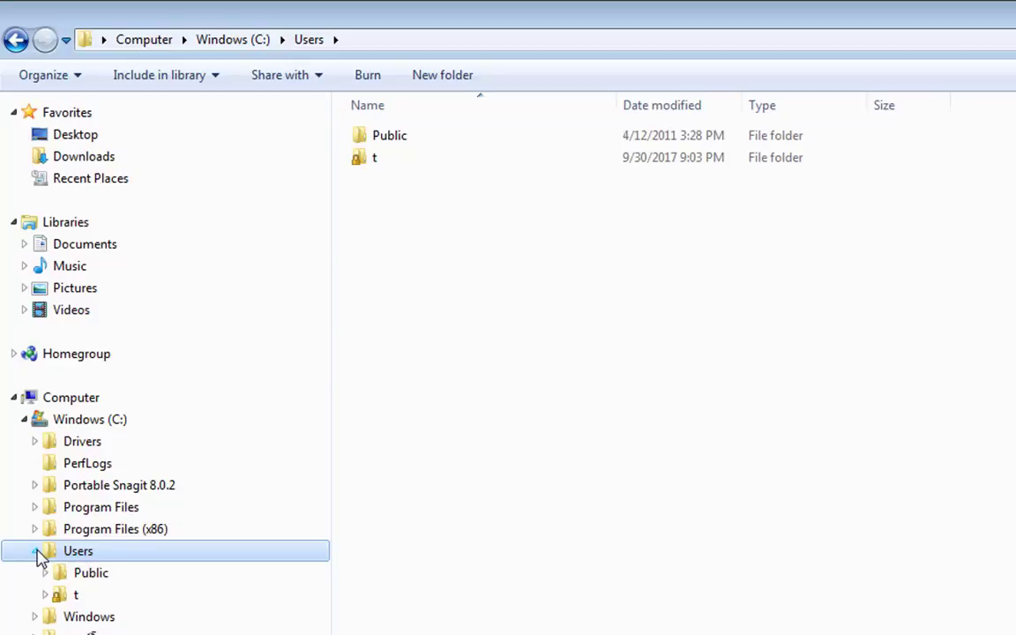
click(78, 596)
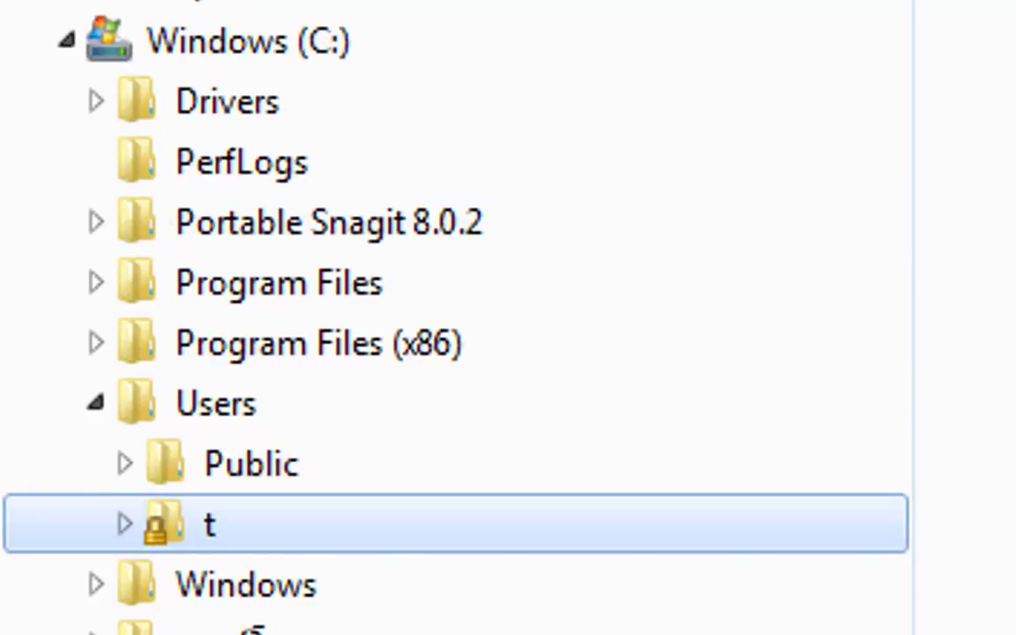
- Inspect the user folder's Desktop subfolder, compare its contents with the actual desktop, and return to C:\Users\t
click(150, 226)
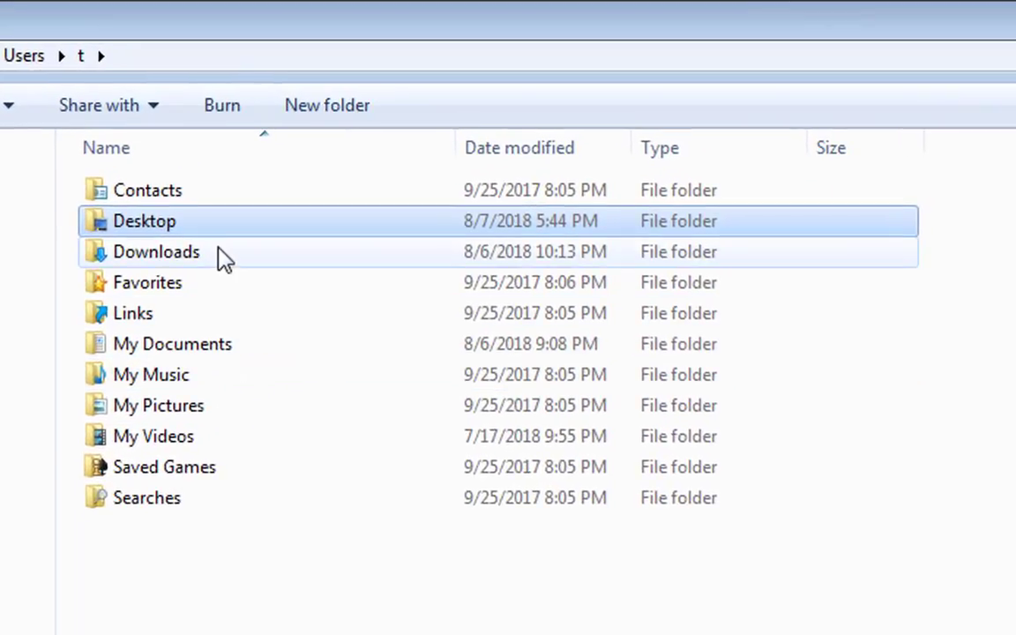
double_click(217, 233)
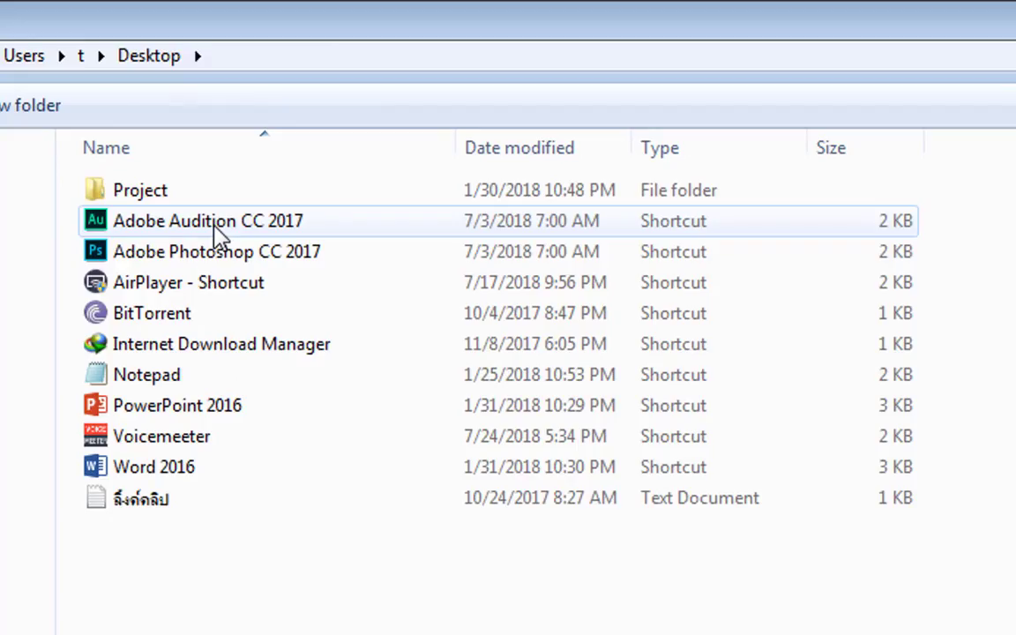
click(165, 202)
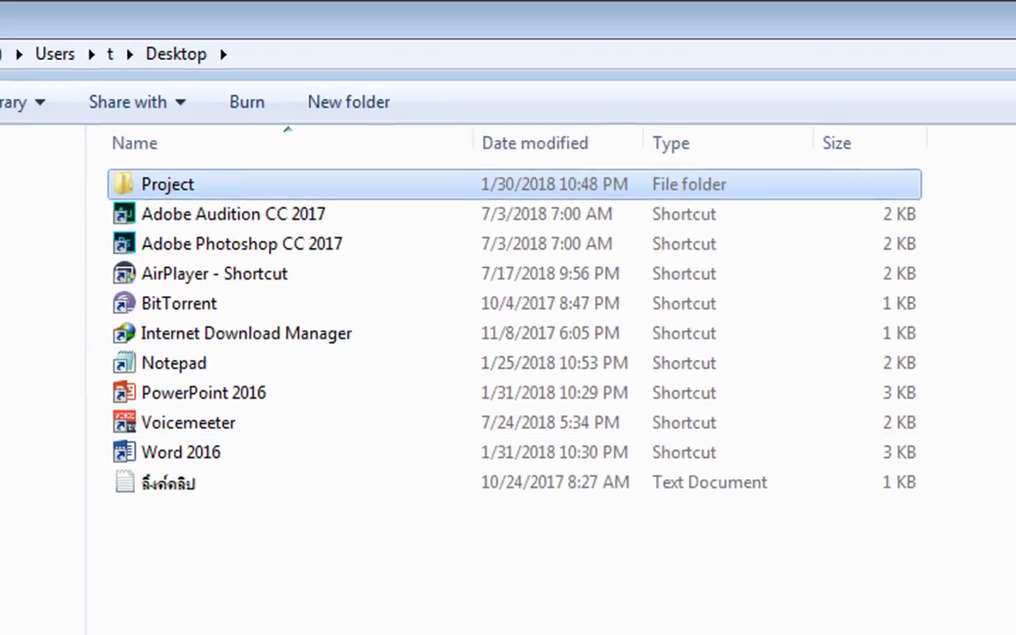
key(super+d)
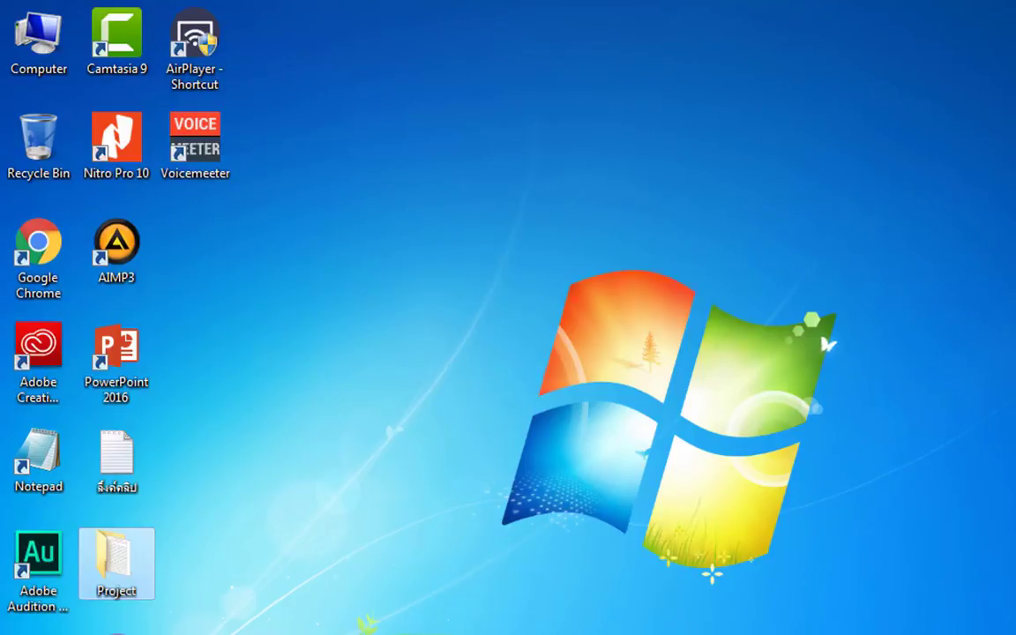
key(super+d)
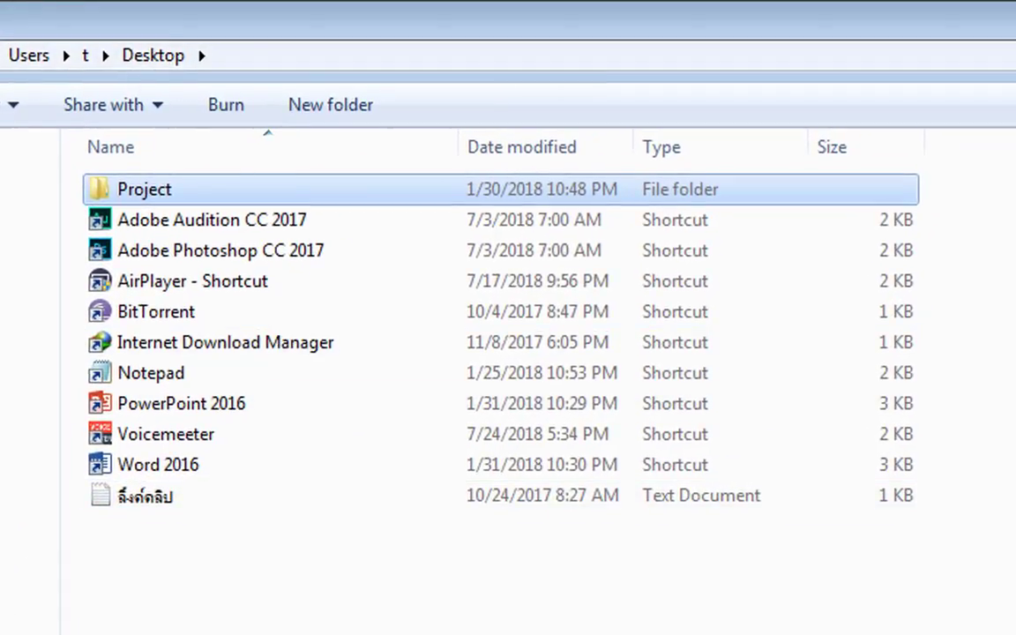
key(alt+Up)
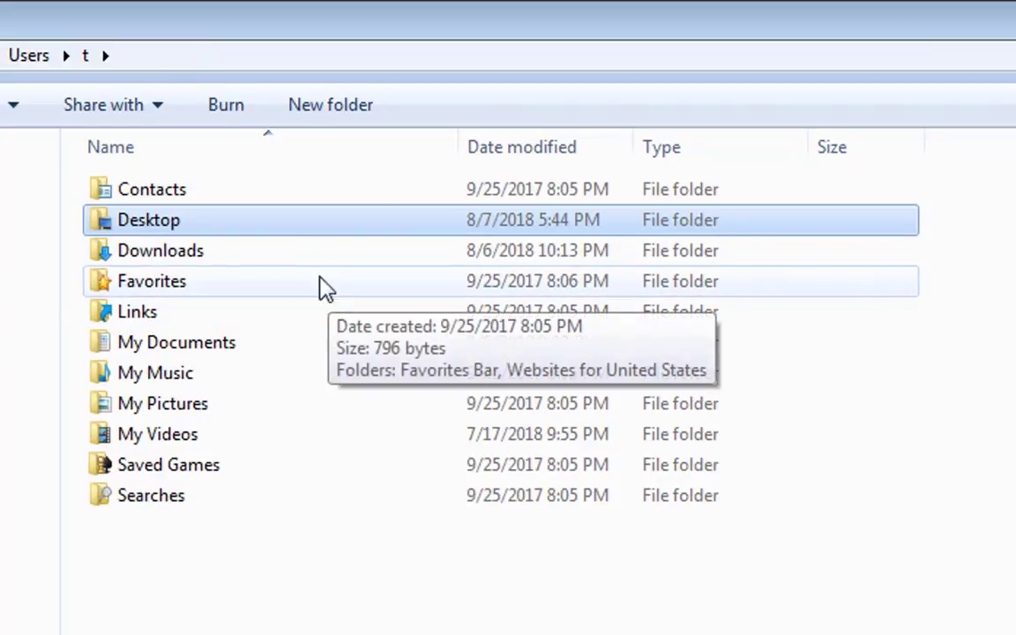
- Open the storage location settings in the properties of the Desktop folder
mouse_move(265, 228)
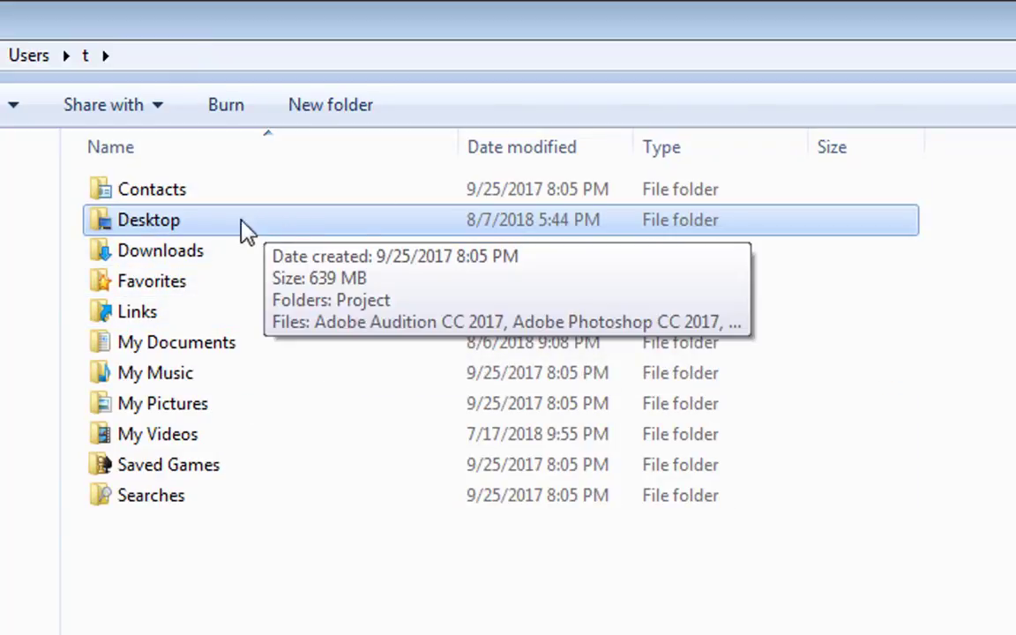
right_click(149, 220)
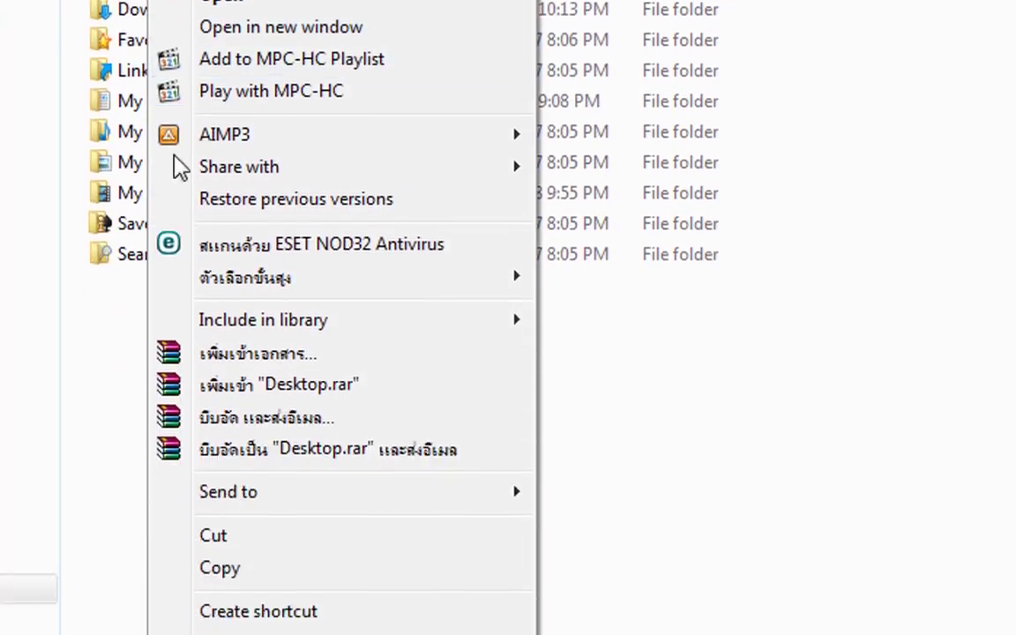
click(261, 575)
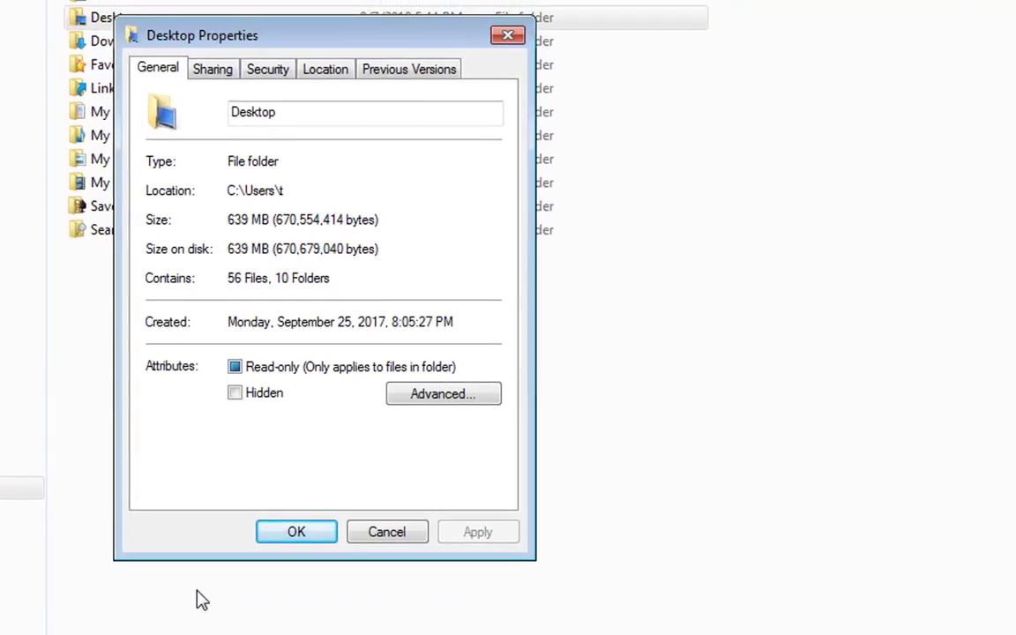
click(328, 72)
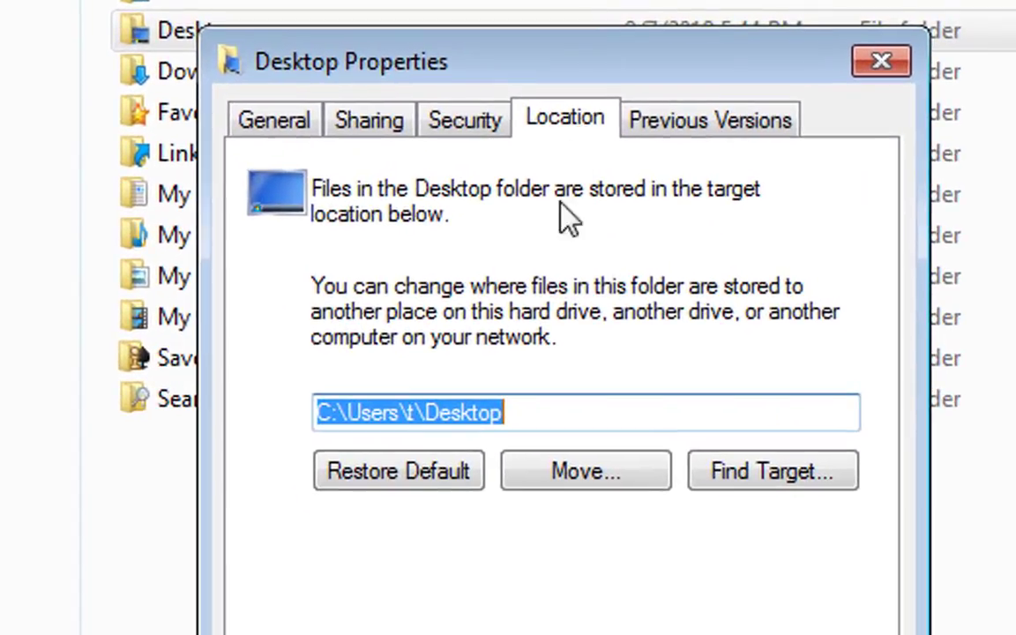
- Change the Desktop folder's target path to D:\Users\t\Desktop
click(525, 408)
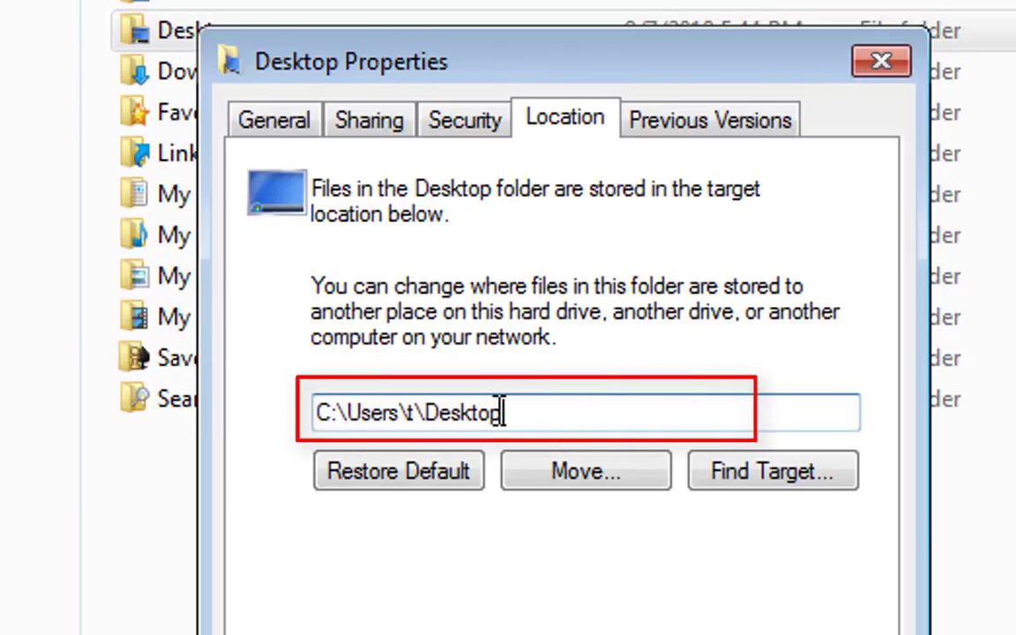
click(316, 412)
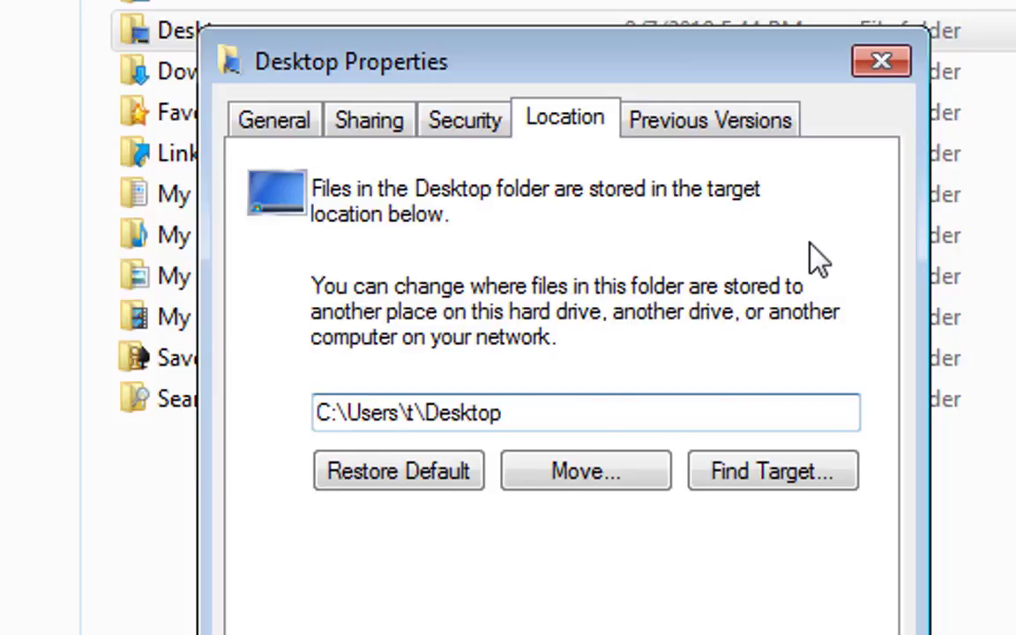
key(Delete)
key(Delete)
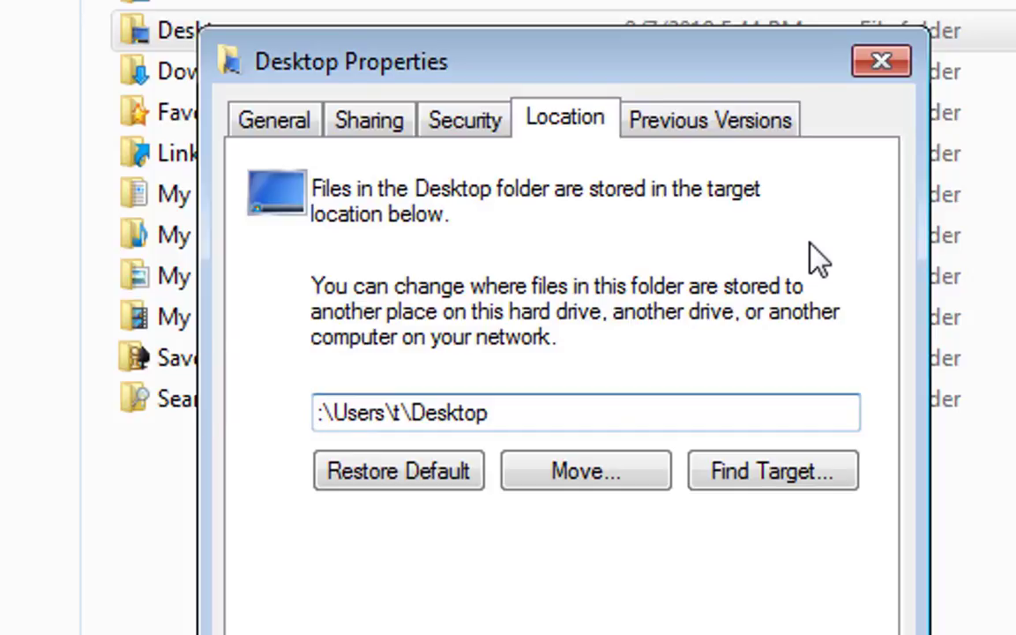
text(d)
text(D:)
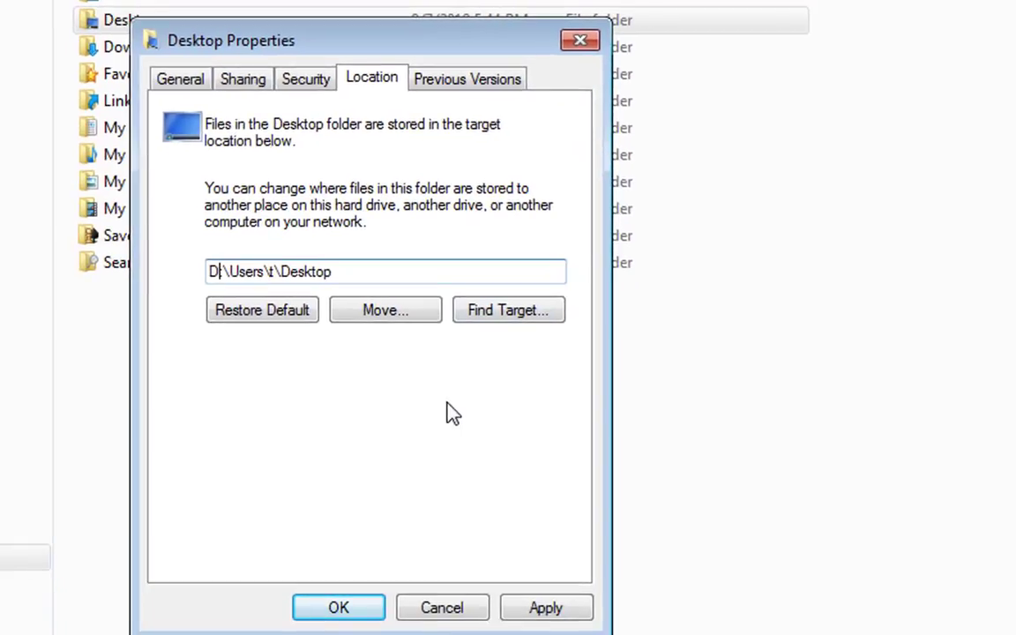
- Apply the new Desktop location, agreeing to create the folder and move all existing files there
click(547, 610)
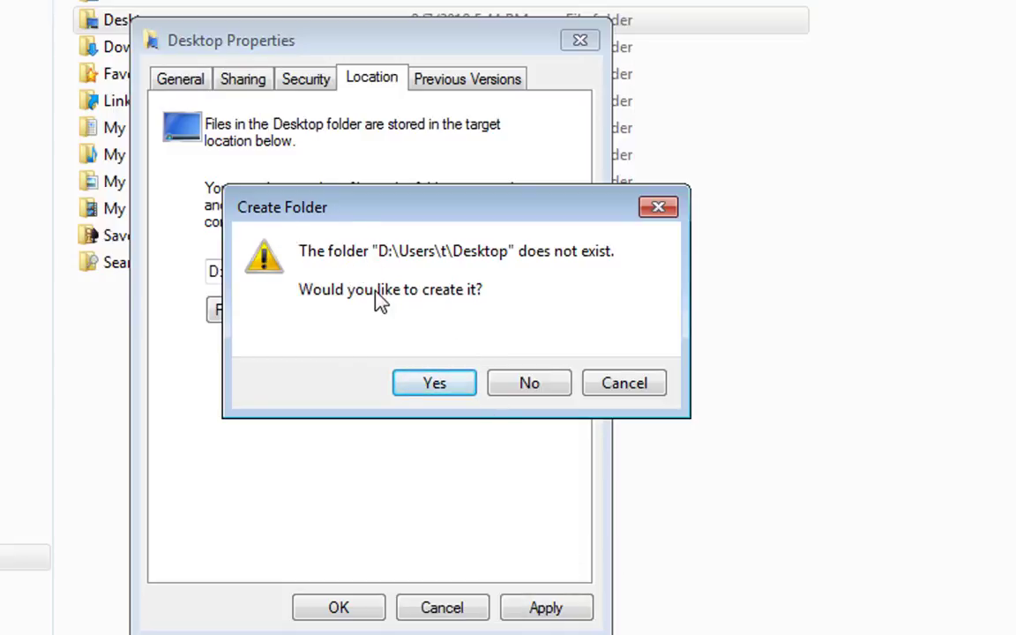
click(436, 384)
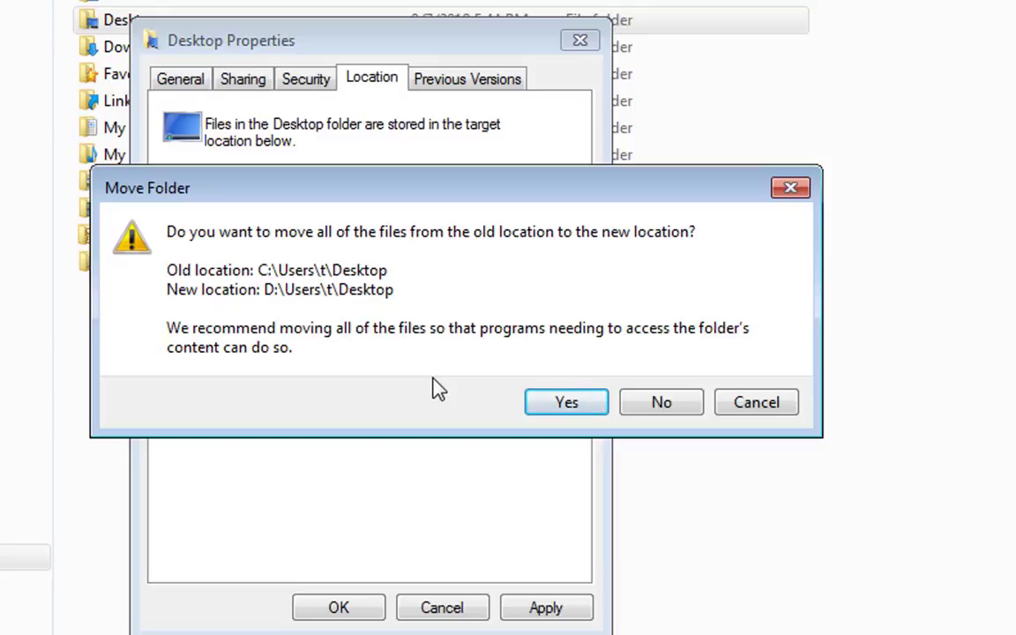
click(575, 405)
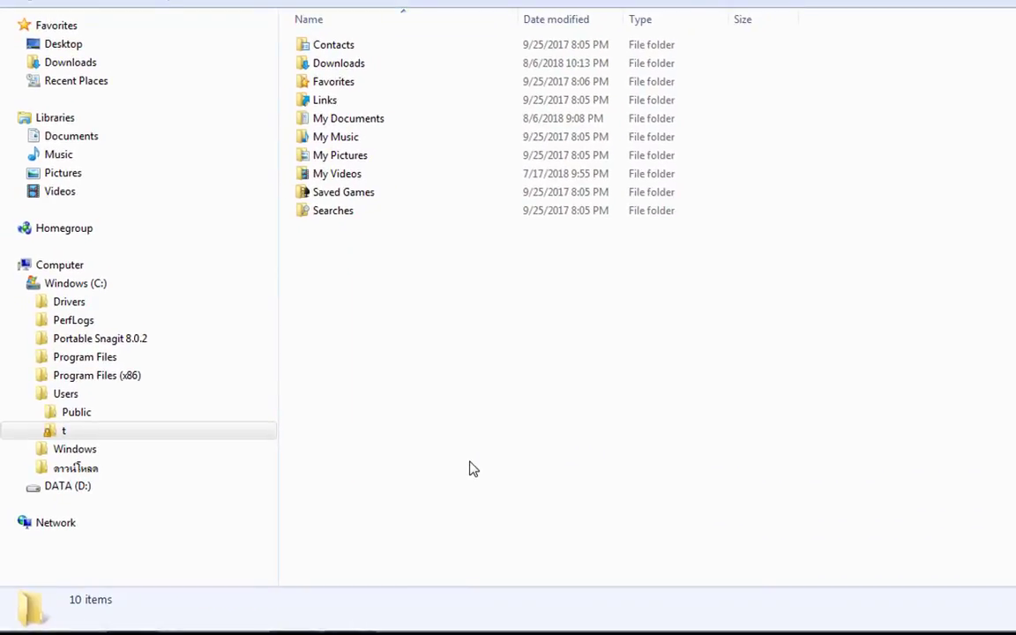
- Check the user folder on drive C: and browse to D:\Users\t to verify where the Desktop folder is stored
click(364, 219)
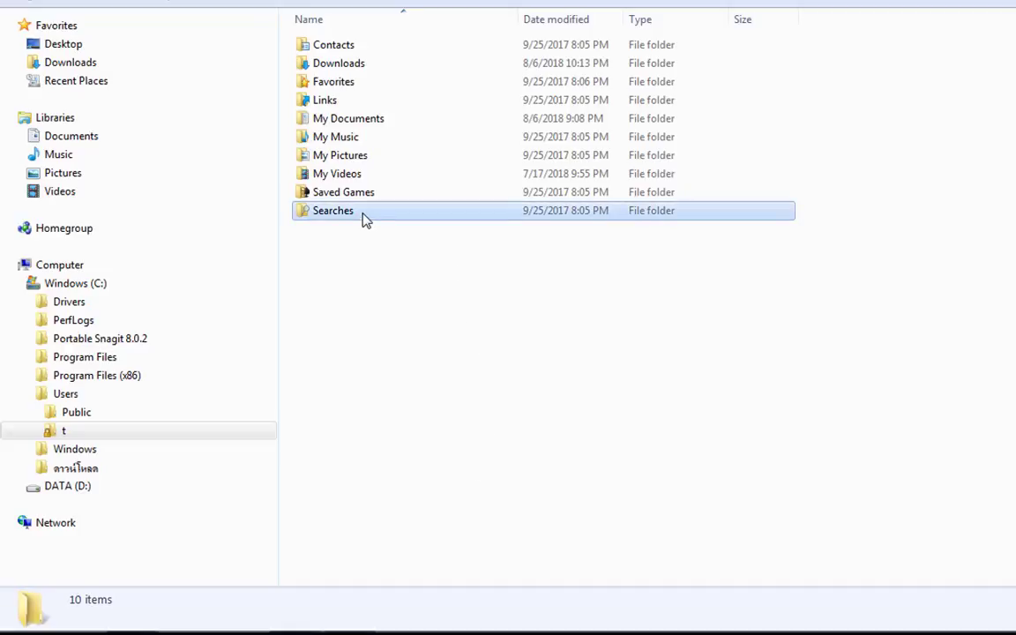
click(174, 438)
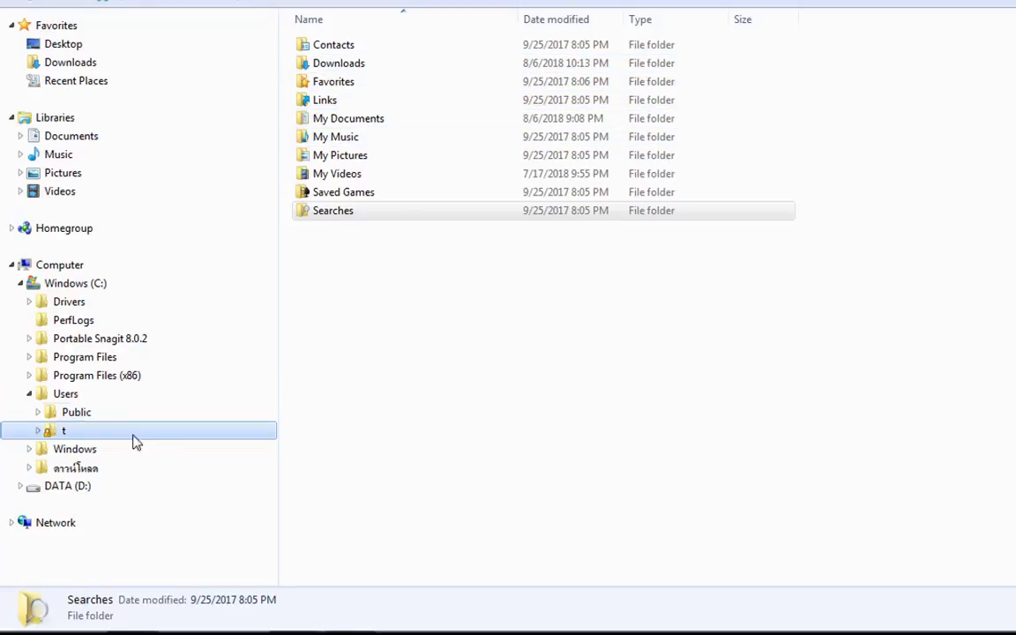
click(99, 493)
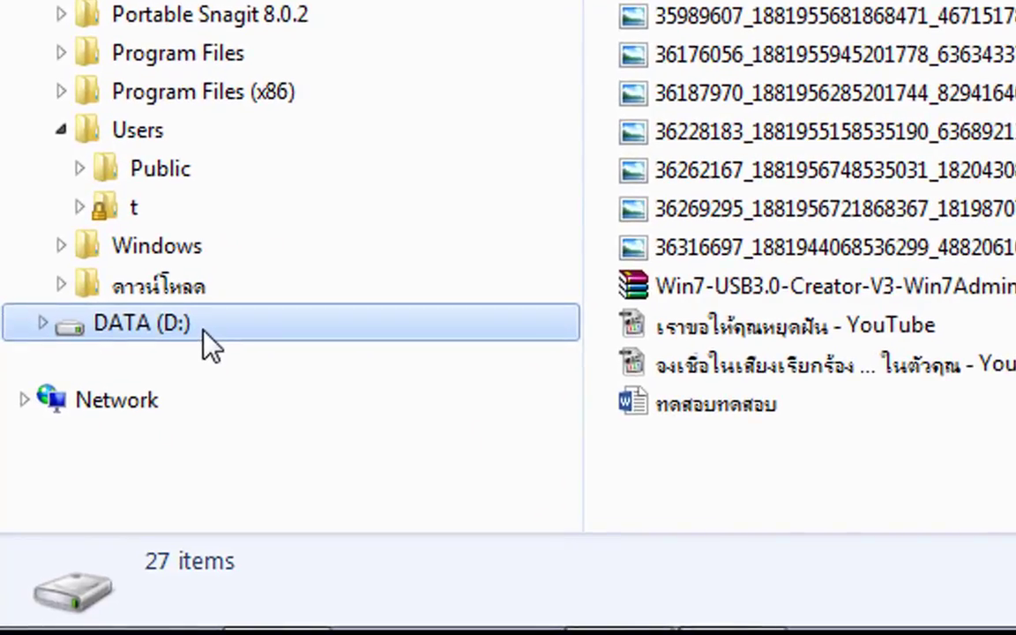
click(41, 323)
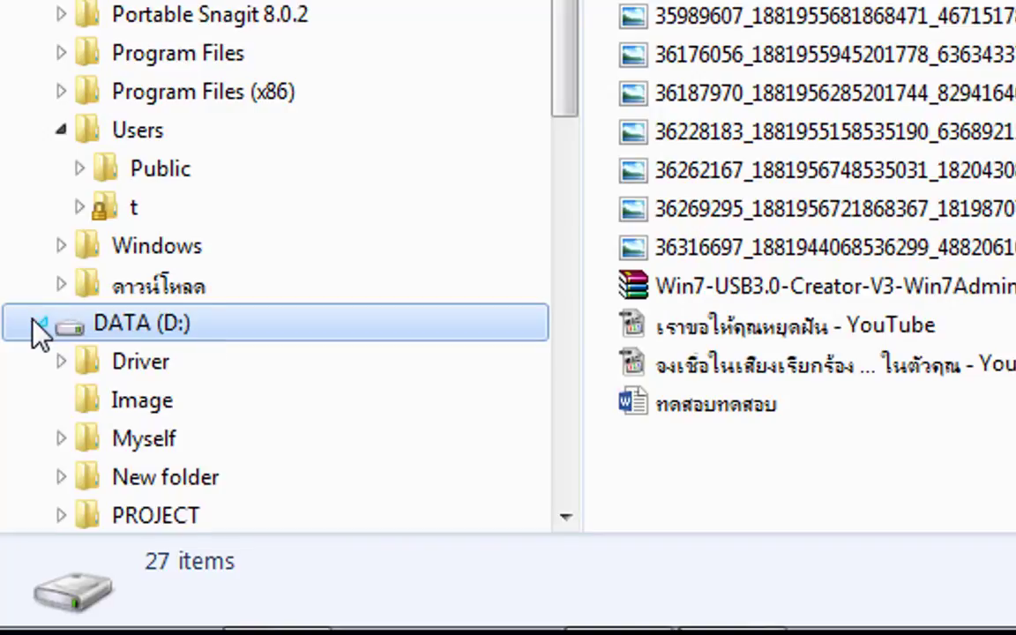
drag(556, 84, 563, 158)
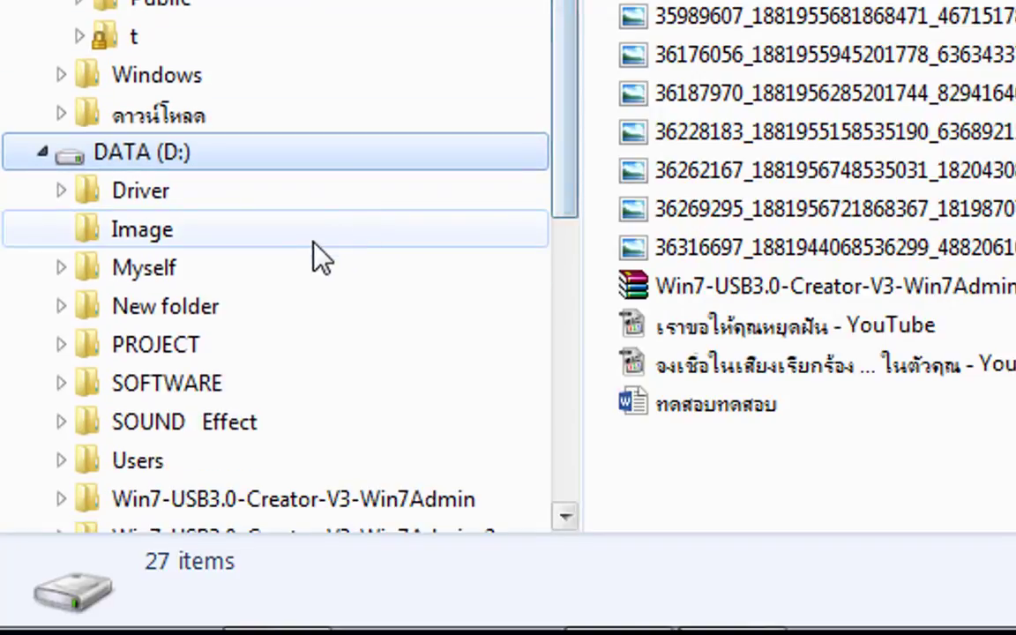
click(190, 462)
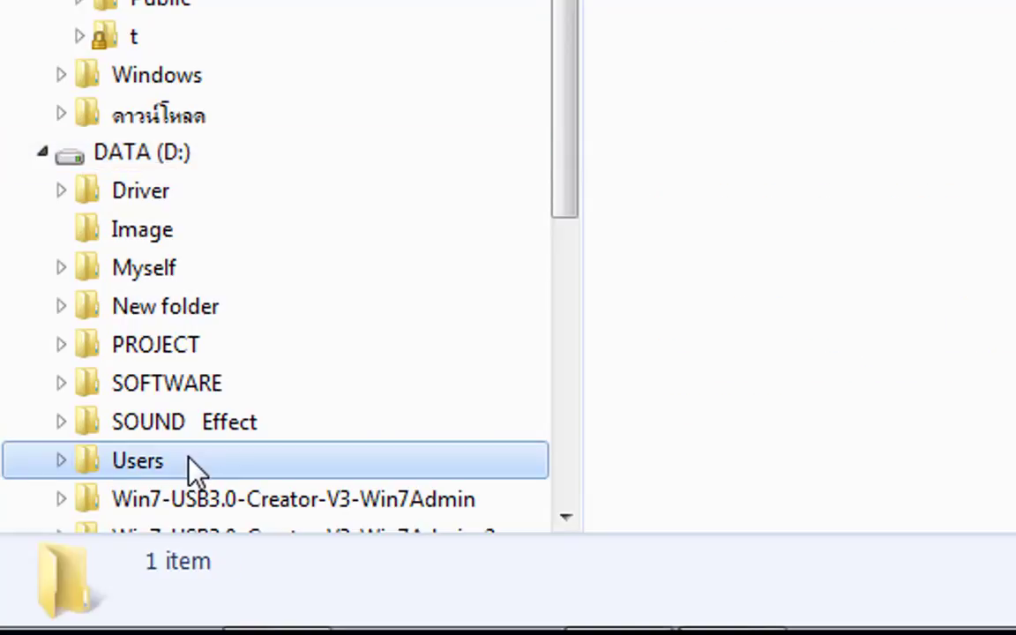
drag(571, 155, 540, 336)
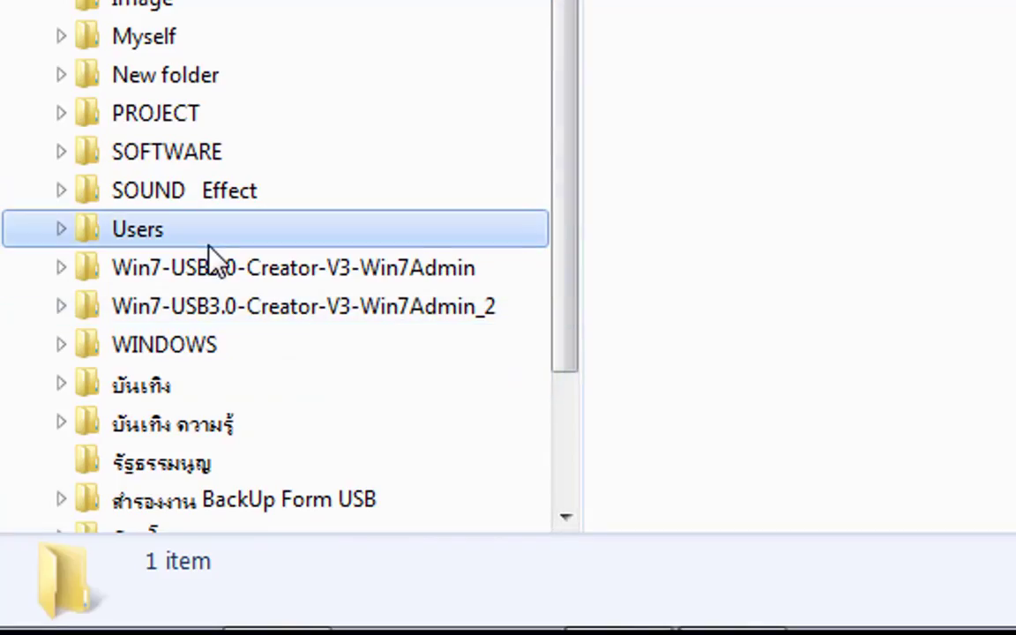
click(62, 230)
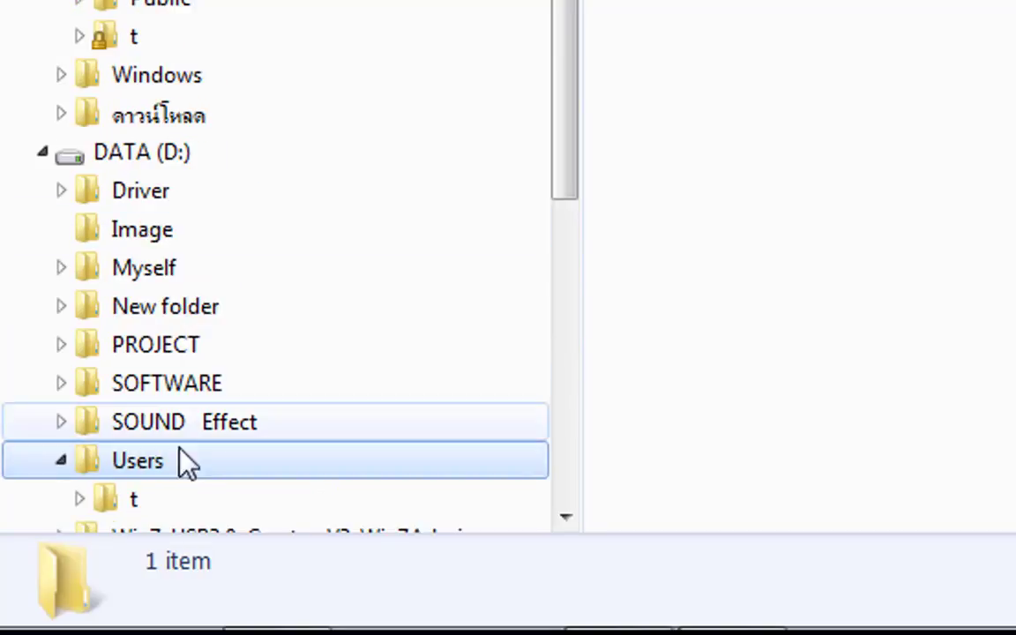
click(137, 501)
drag(572, 170, 567, 268)
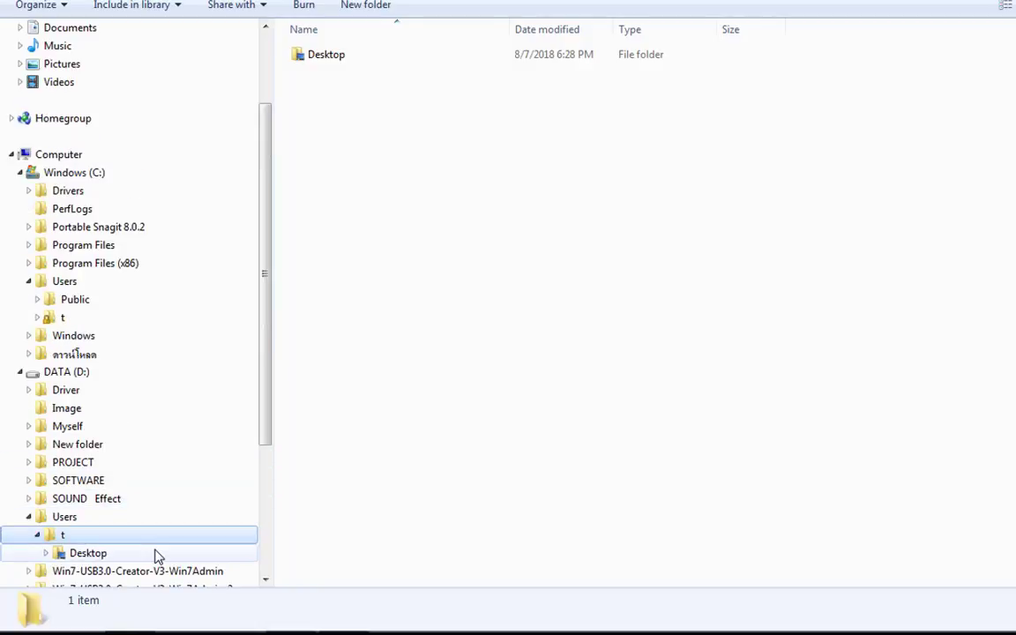
- View the files in D:\Users\t\Desktop, and check the location of the desktop's Project folder in its properties
click(89, 553)
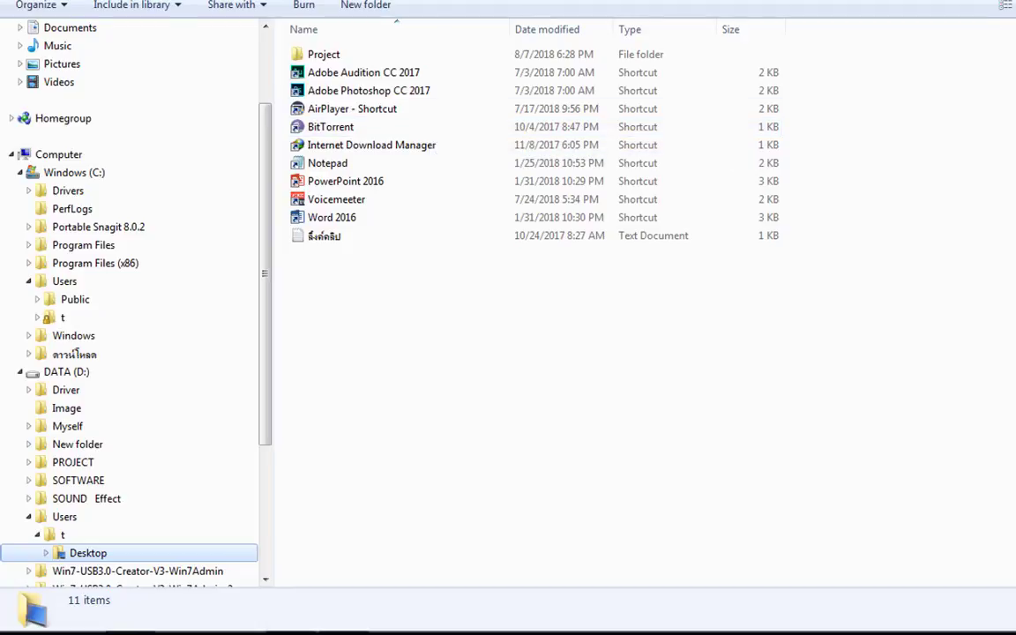
key(super+d)
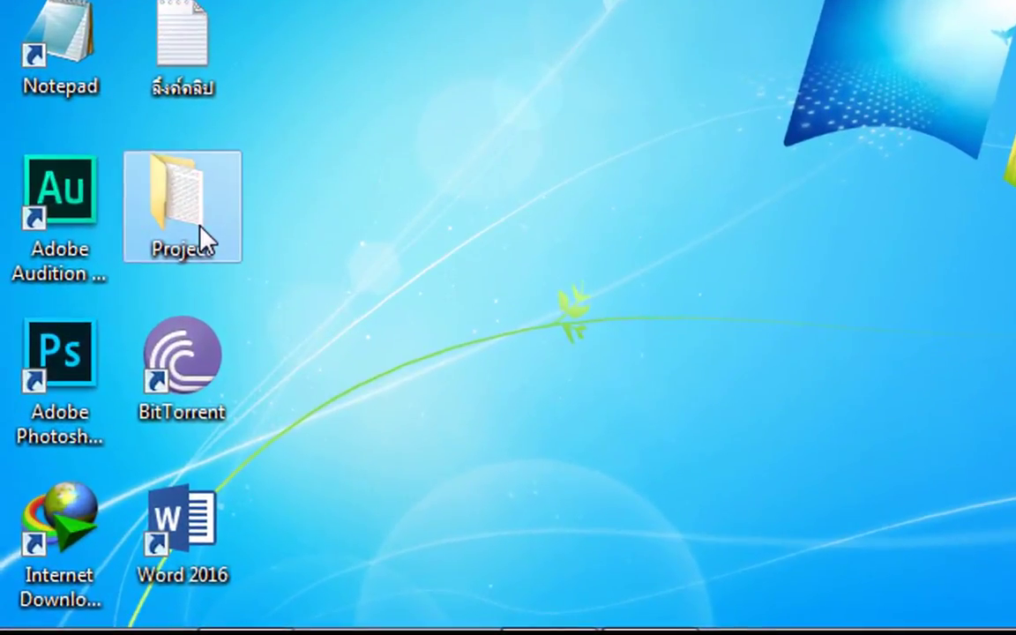
right_click(201, 234)
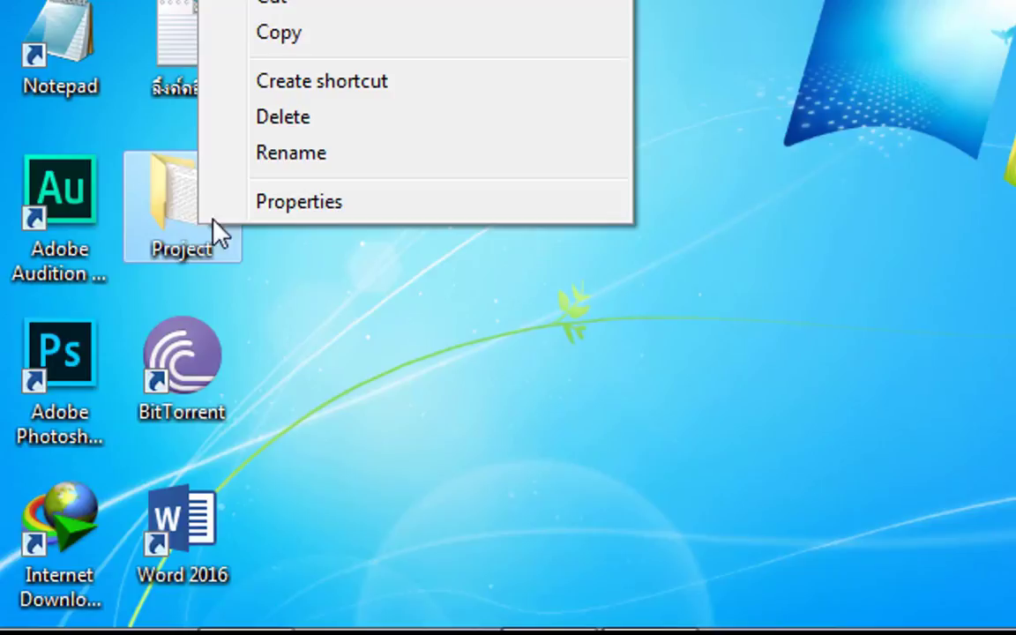
click(299, 210)
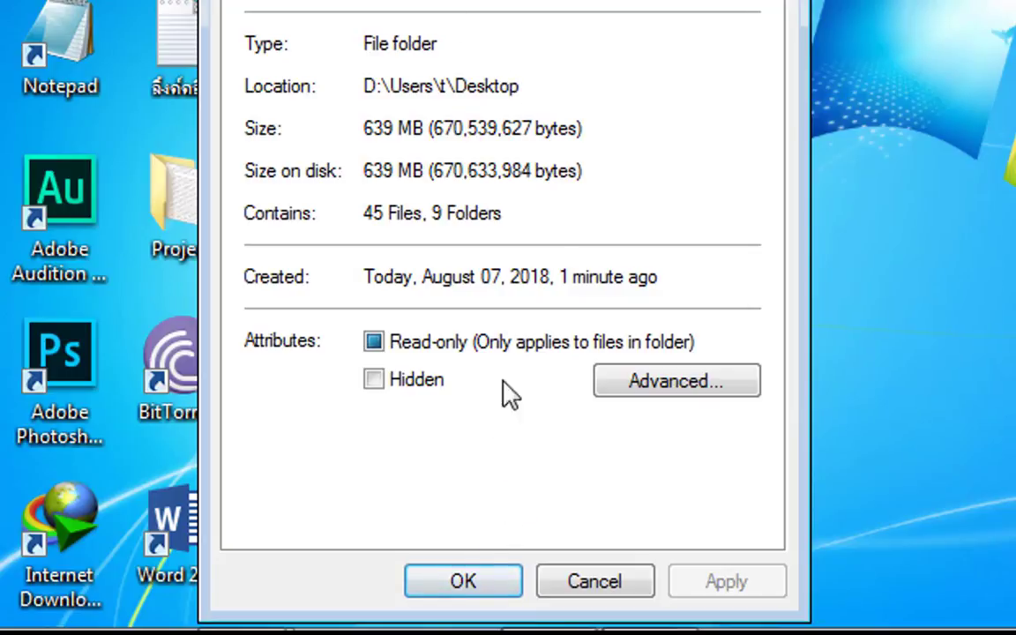
click(466, 589)
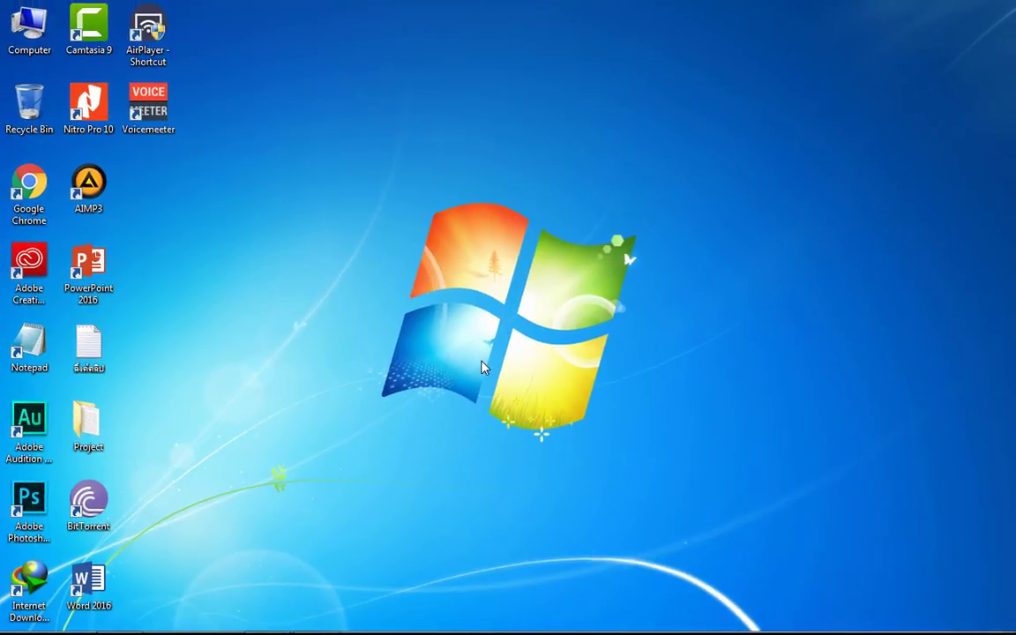
- Return to the file explorer window and compare the contents of drives C: and D:, ending in D:\Users\t\Desktop
mouse_move(176, 628)
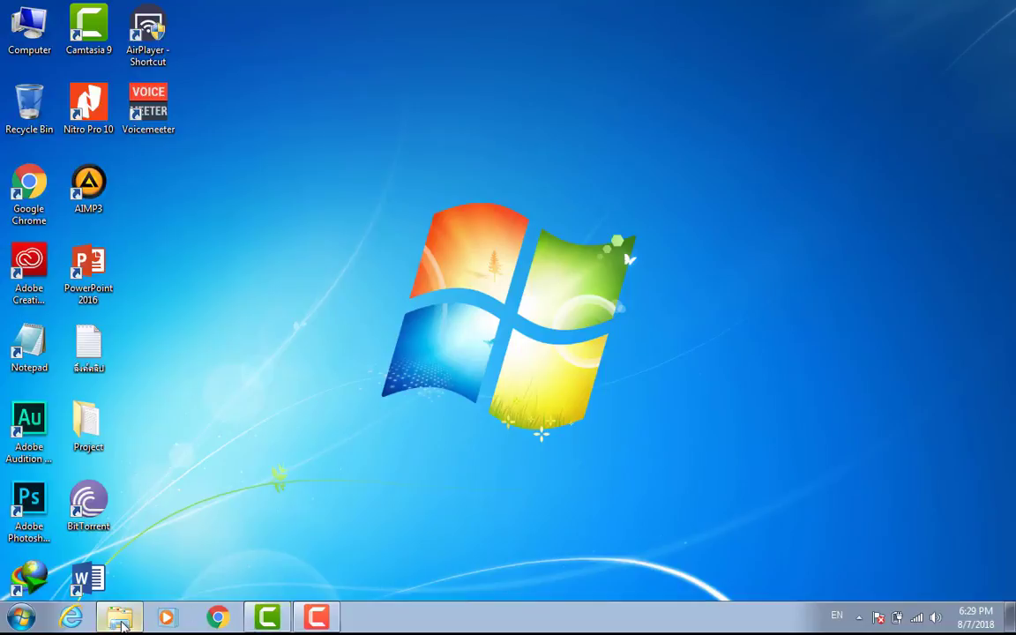
click(120, 618)
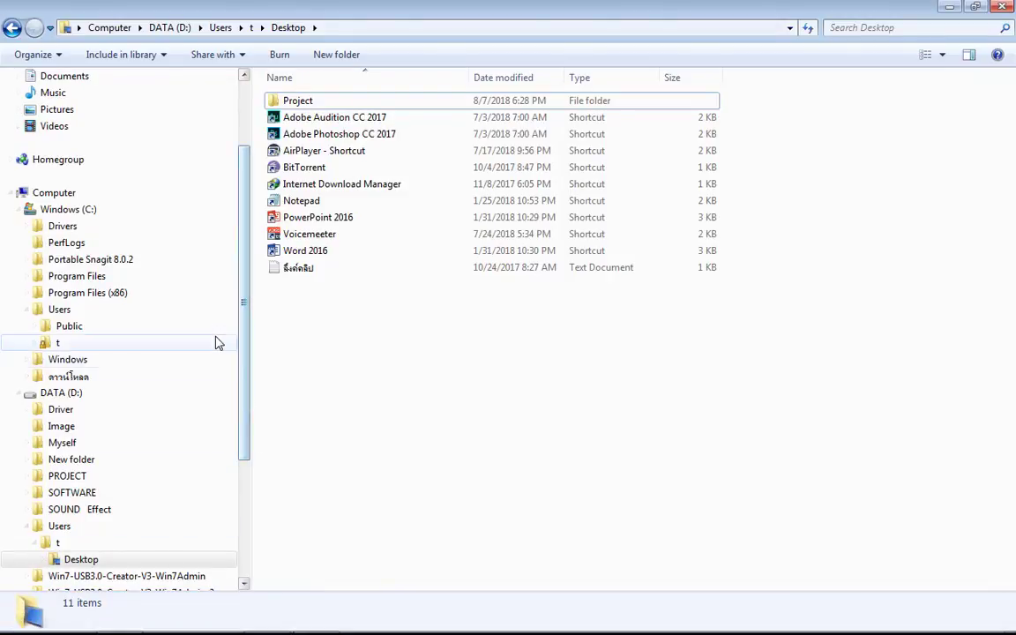
click(83, 214)
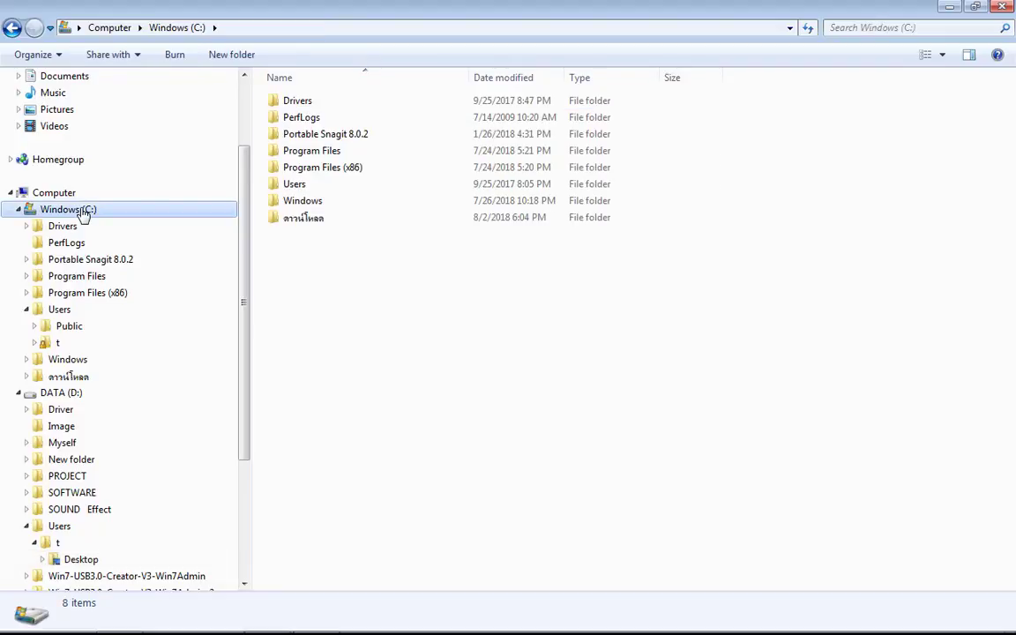
click(69, 397)
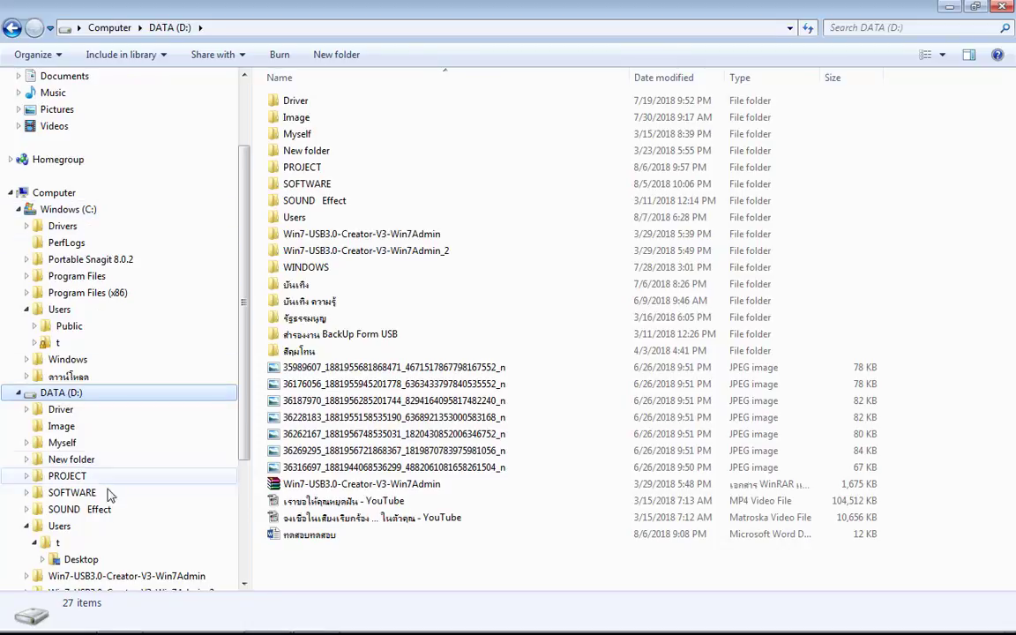
click(80, 560)
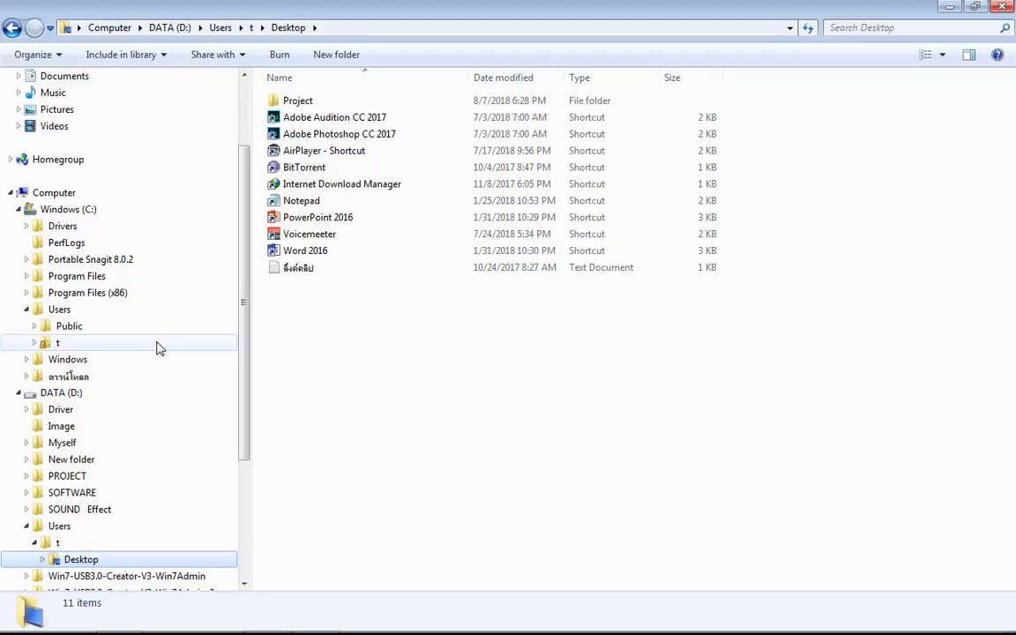
- Browse to C:\Users\t on the Windows drive and view the contents of My Documents
click(101, 214)
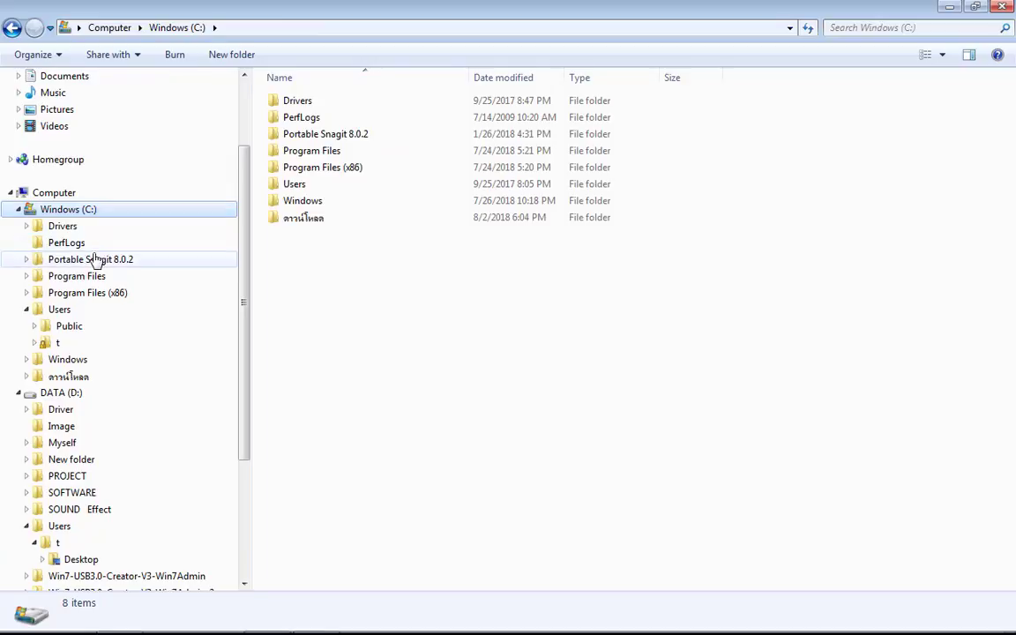
click(59, 343)
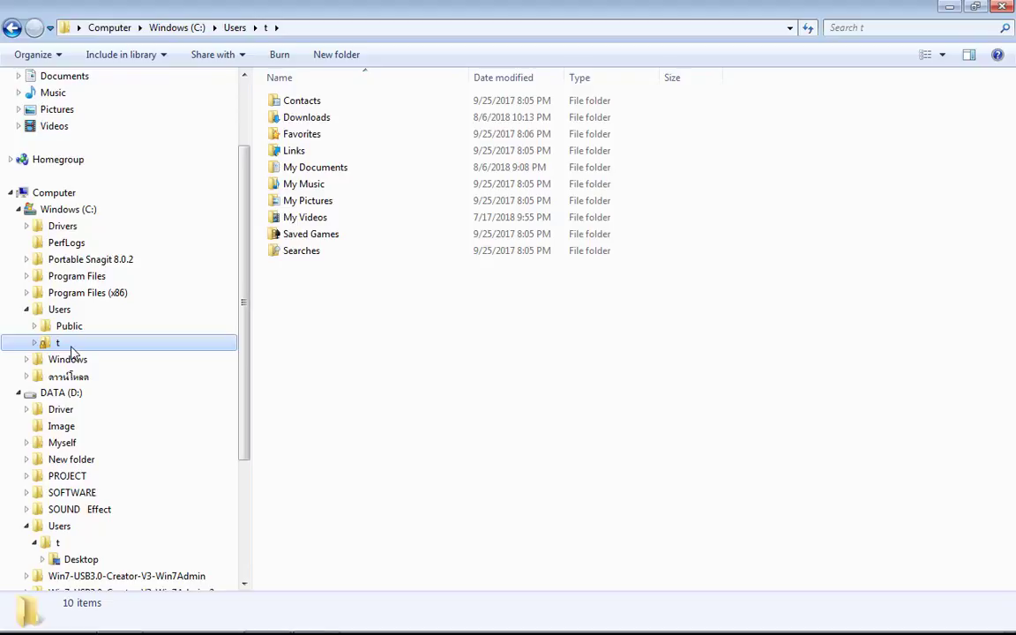
double_click(344, 170)
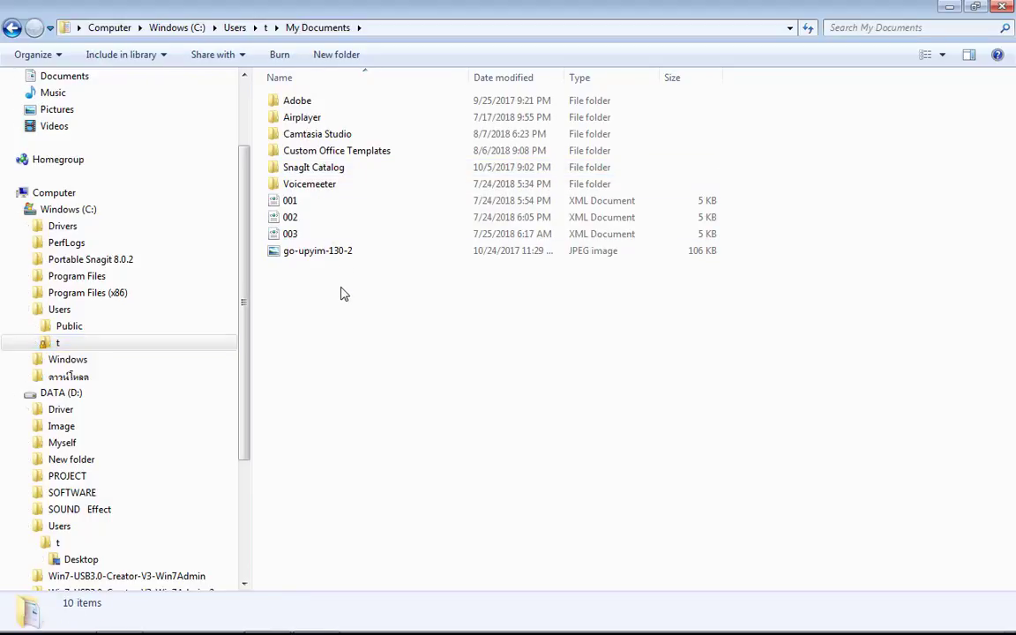
- Inspect the storage location in the My Documents properties without changing it, and return to the Desktop folder on drive D:
click(62, 344)
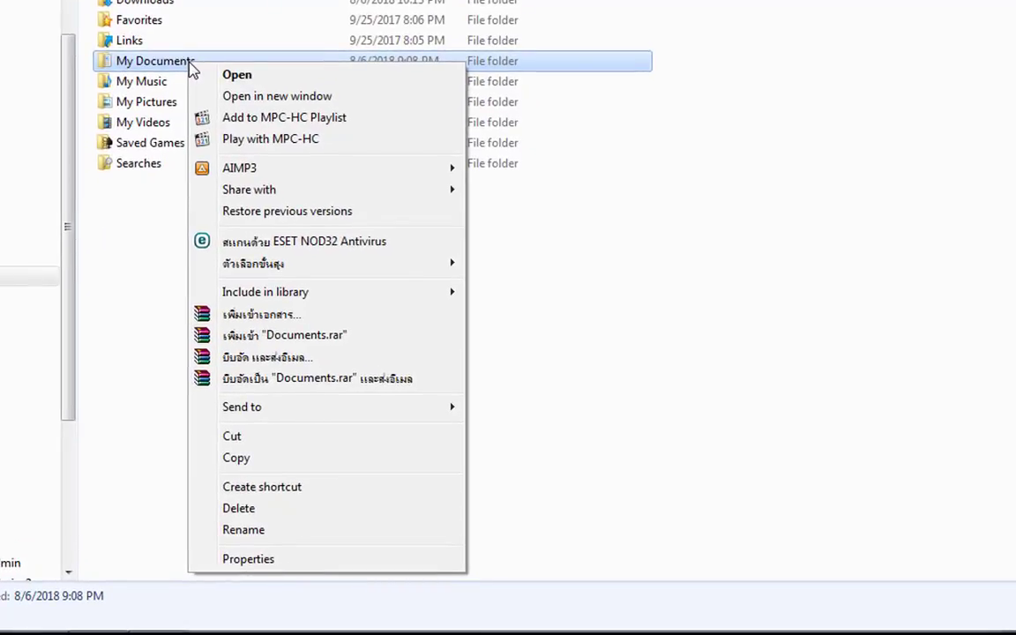
click(266, 562)
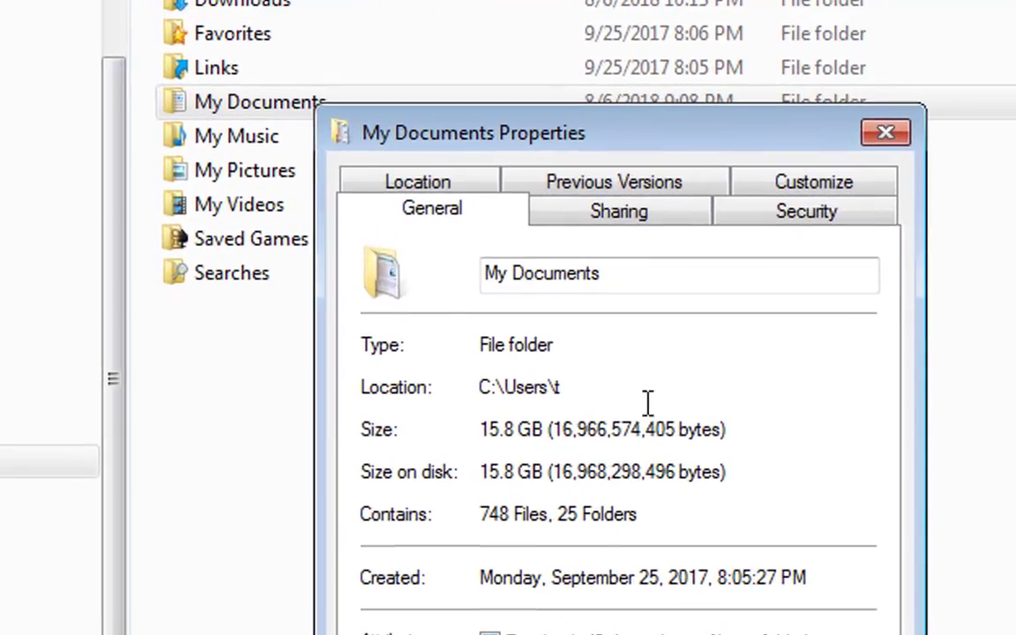
click(453, 185)
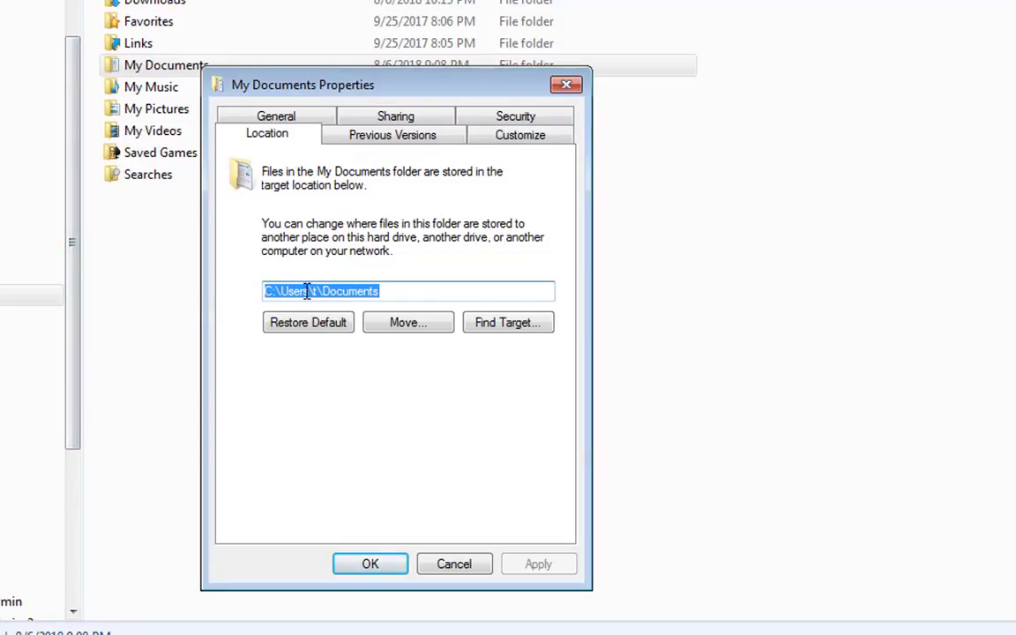
click(454, 564)
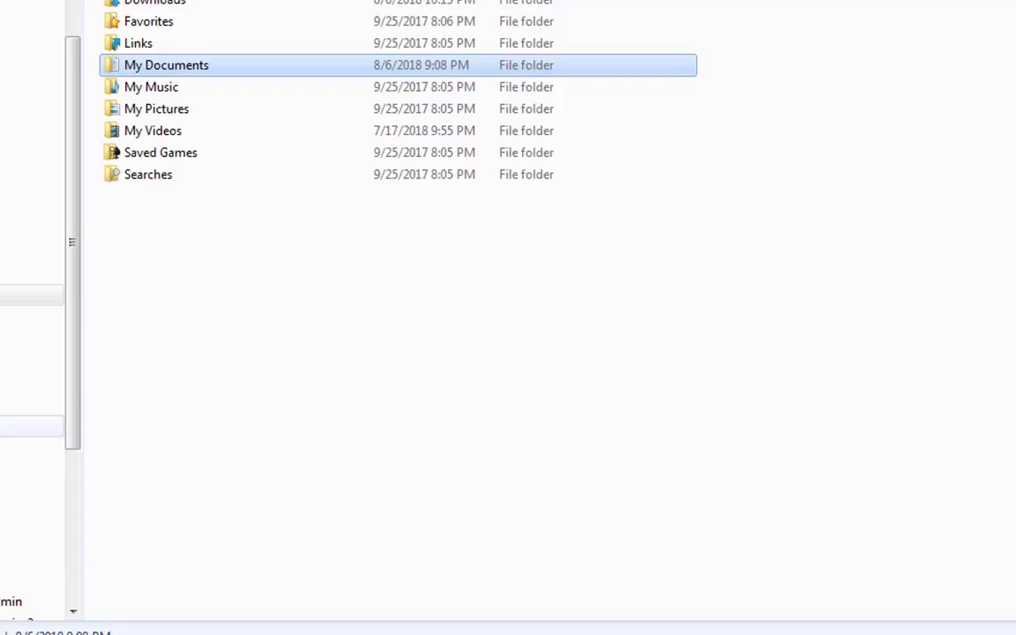
click(31, 579)
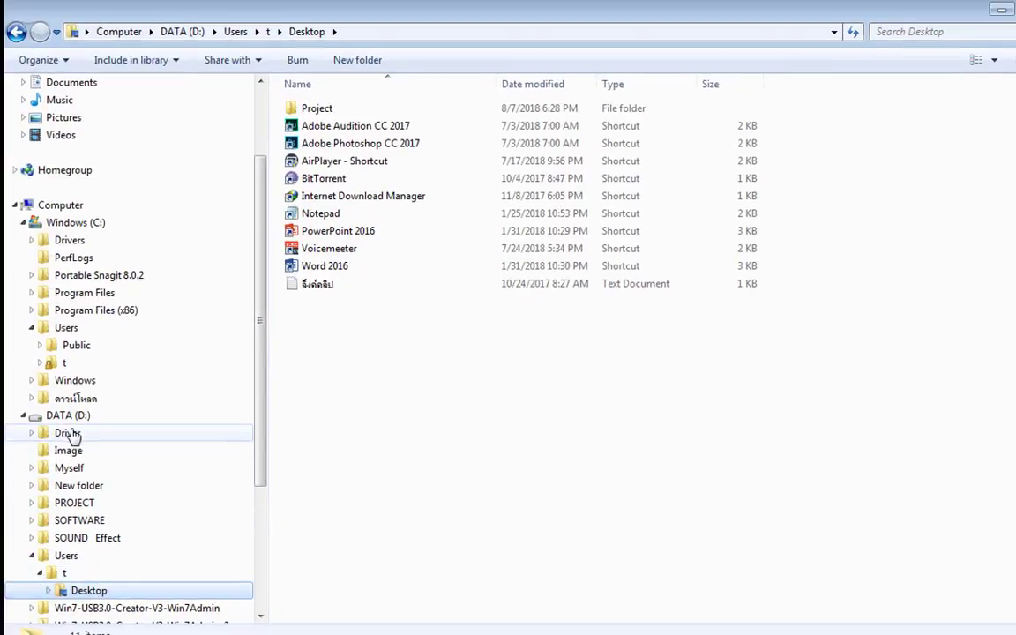
click(69, 416)
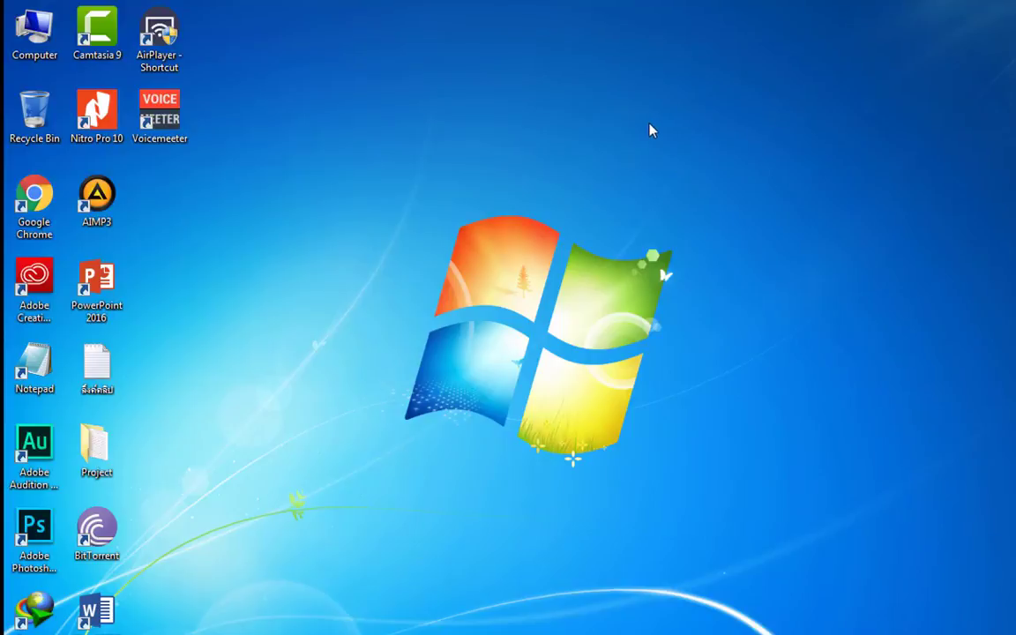
- Open Computer from the desktop and browse to D:\Users\t\Desktop to view the relocated files
click(40, 40)
double_click(40, 42)
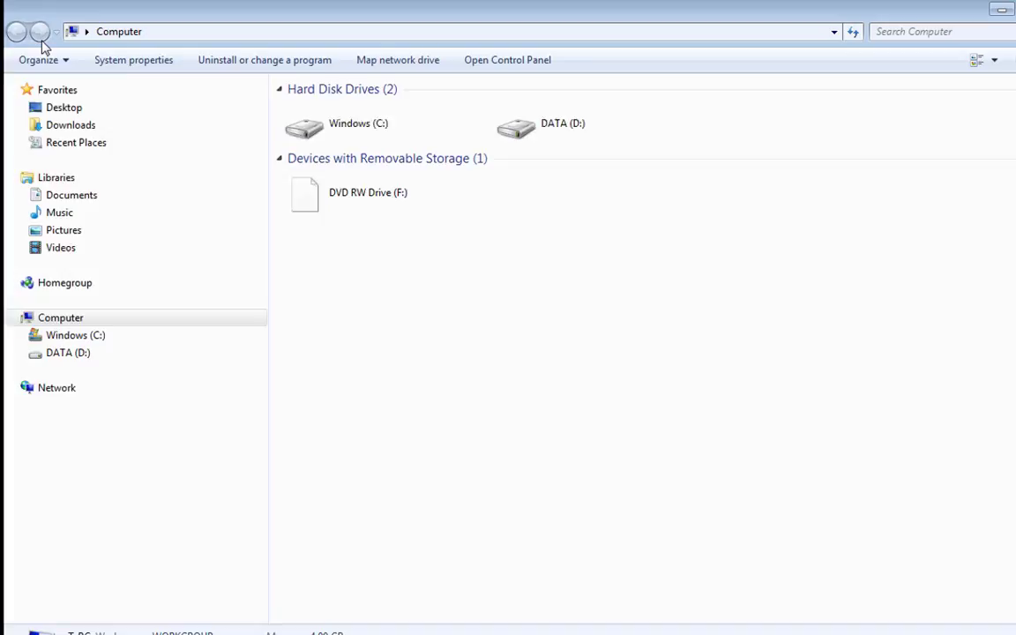
click(78, 364)
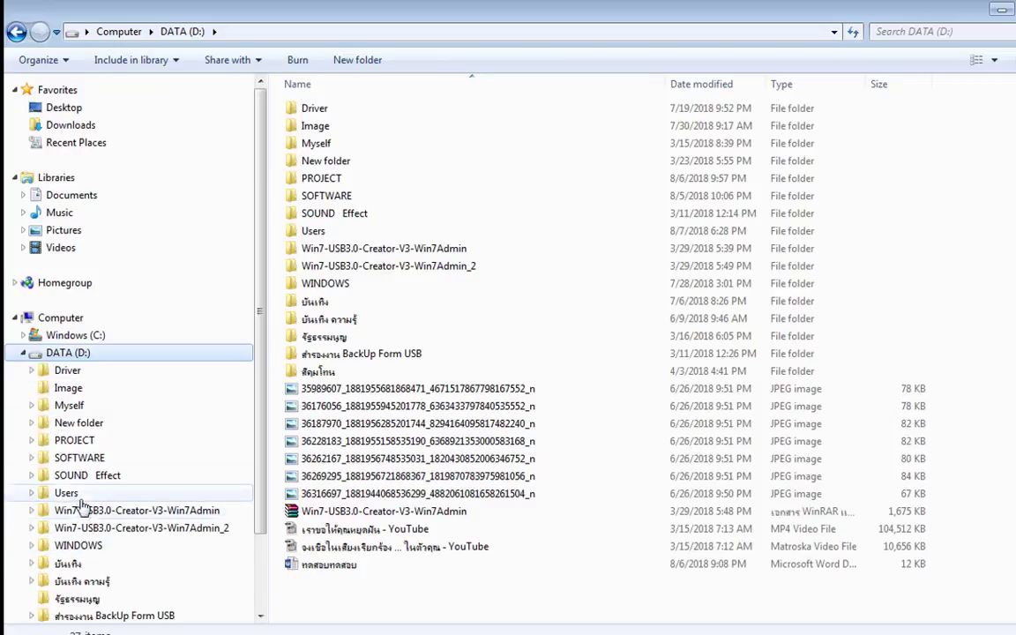
click(80, 496)
double_click(64, 495)
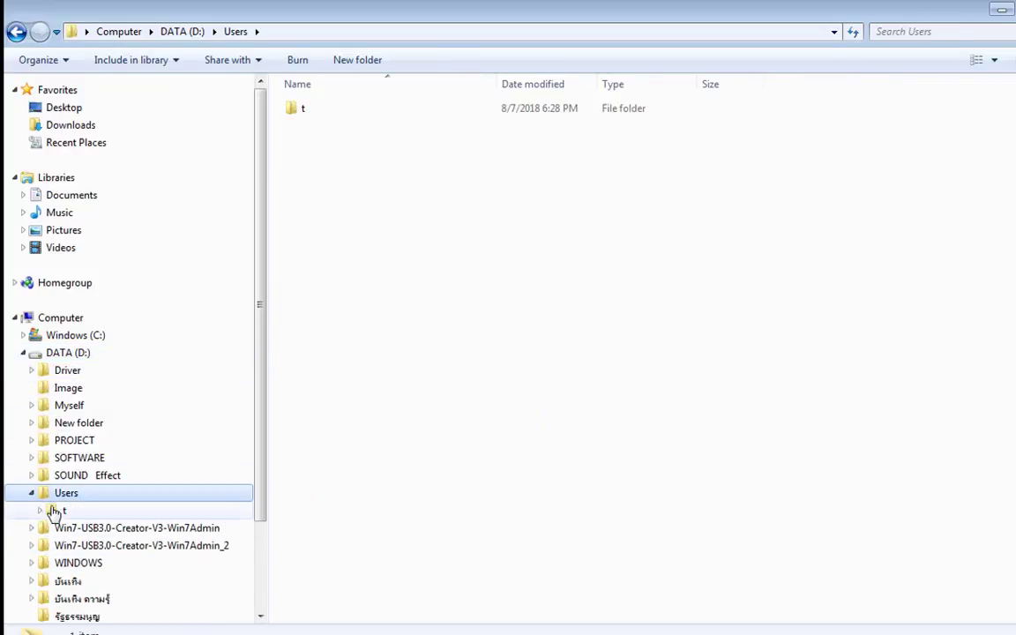
click(56, 512)
click(41, 512)
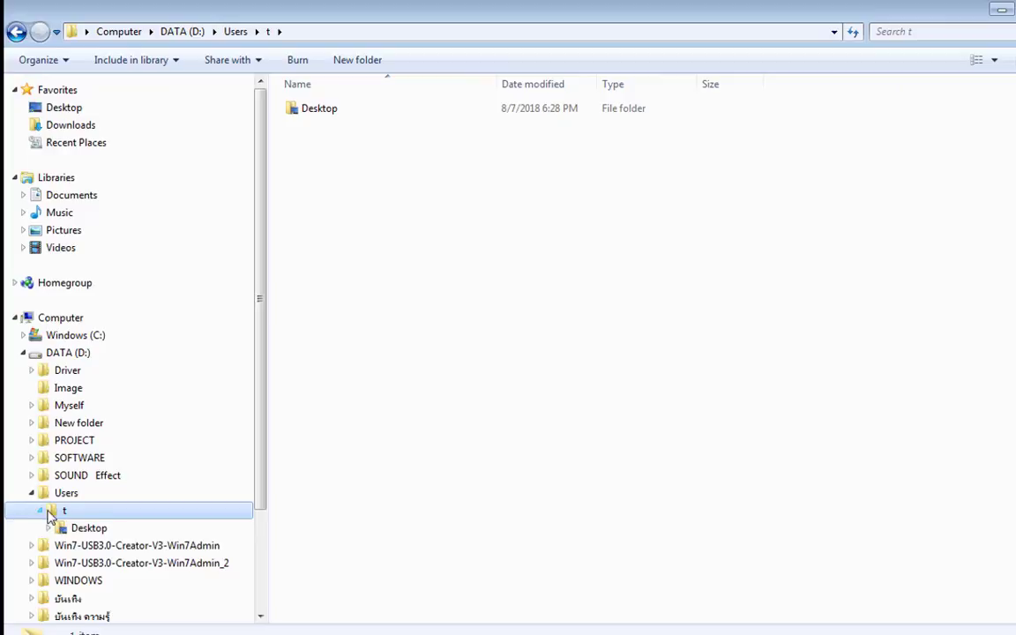
click(88, 528)
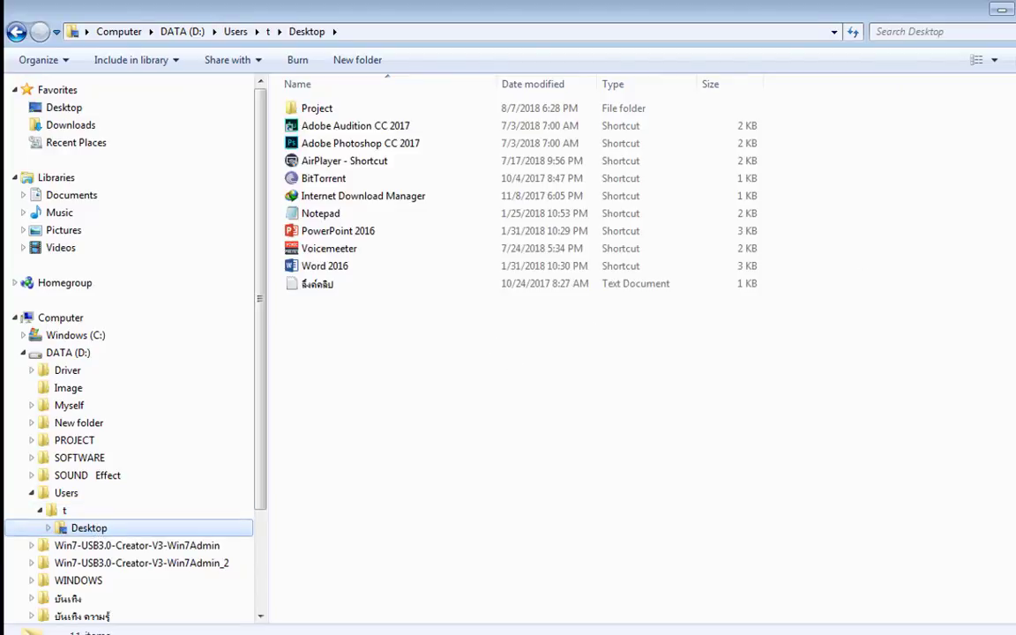
- Compare the icons on the desktop with the files in D:\Users\t\Desktop, minimizing and restoring the folder window
click(1006, 10)
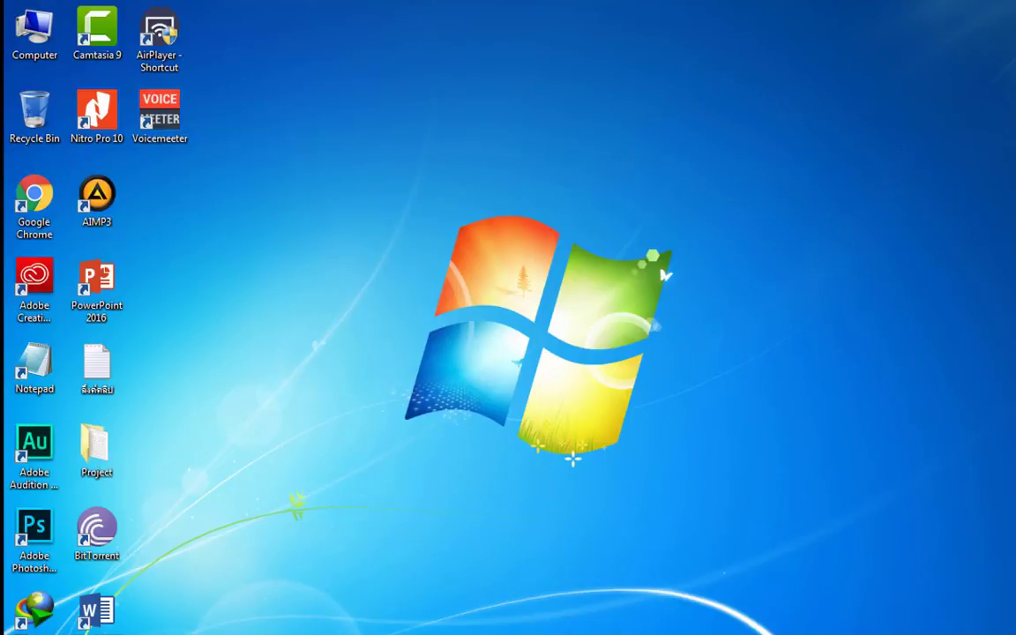
click(123, 613)
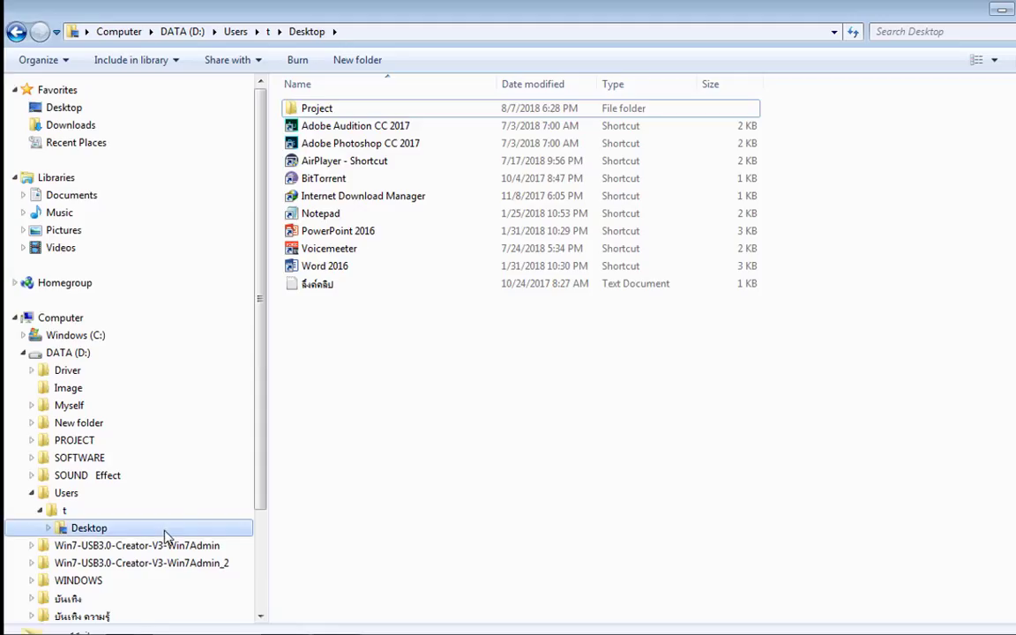
click(1003, 9)
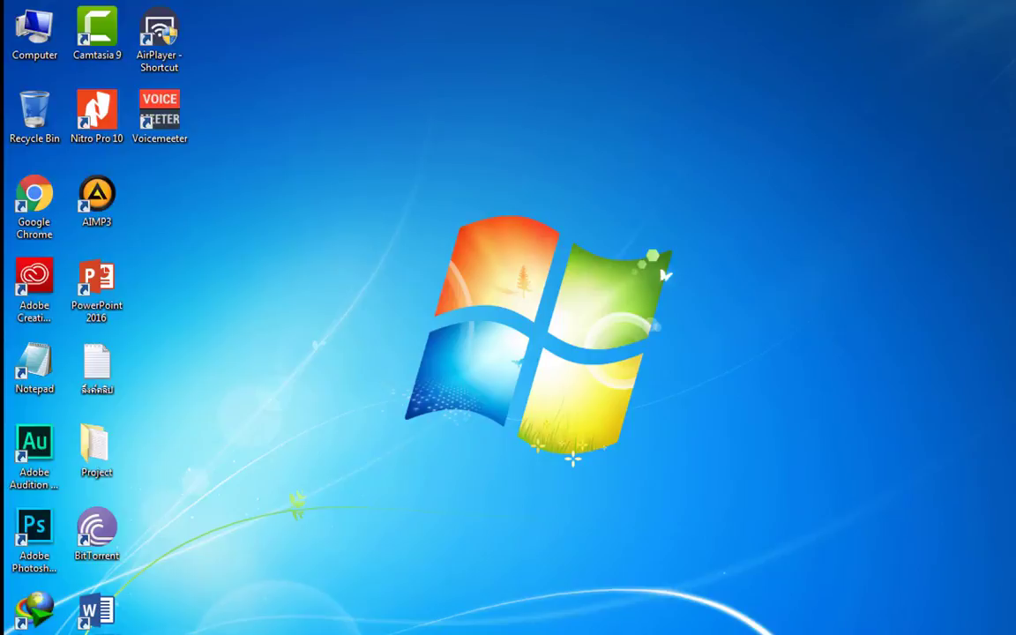
click(124, 613)
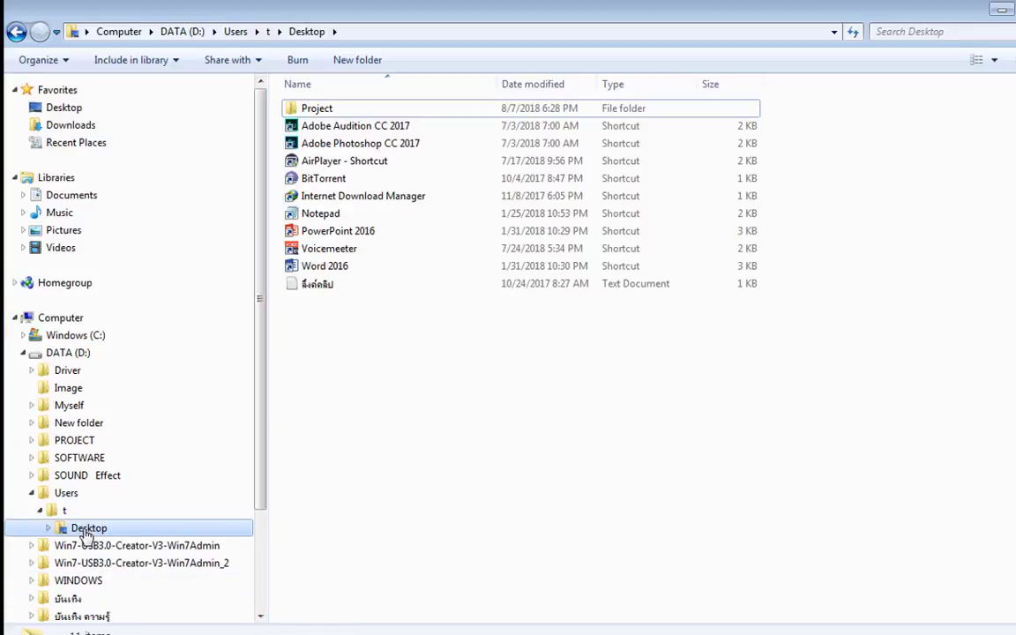